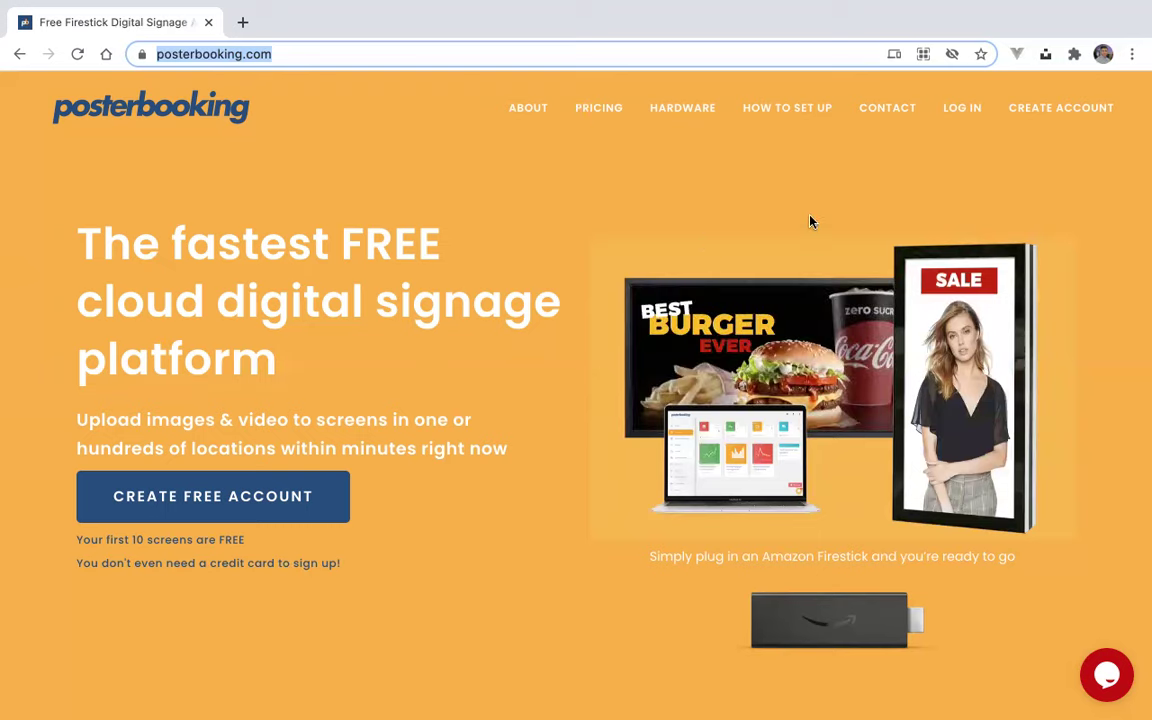
- Fill in the registration form with a first and last name, e-mail address and matching passwords
left_click(1056, 109)
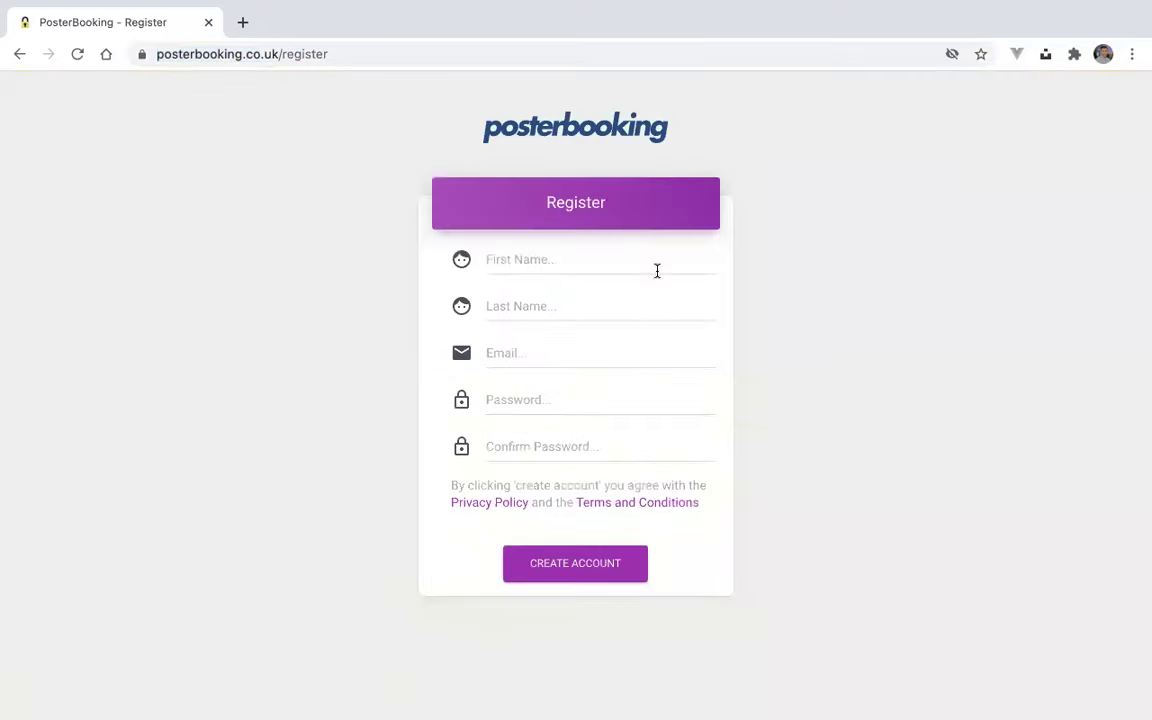
left_click(532, 260)
type("Demo")
key("Tab")
type("Account")
key("Tab")
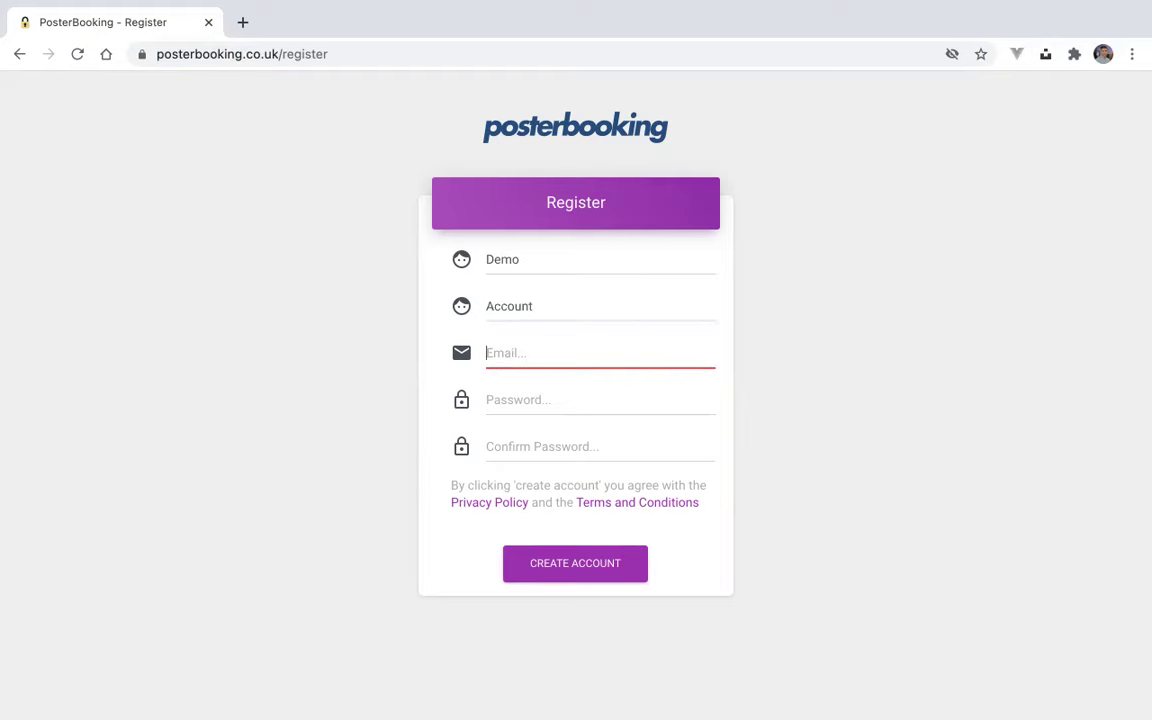
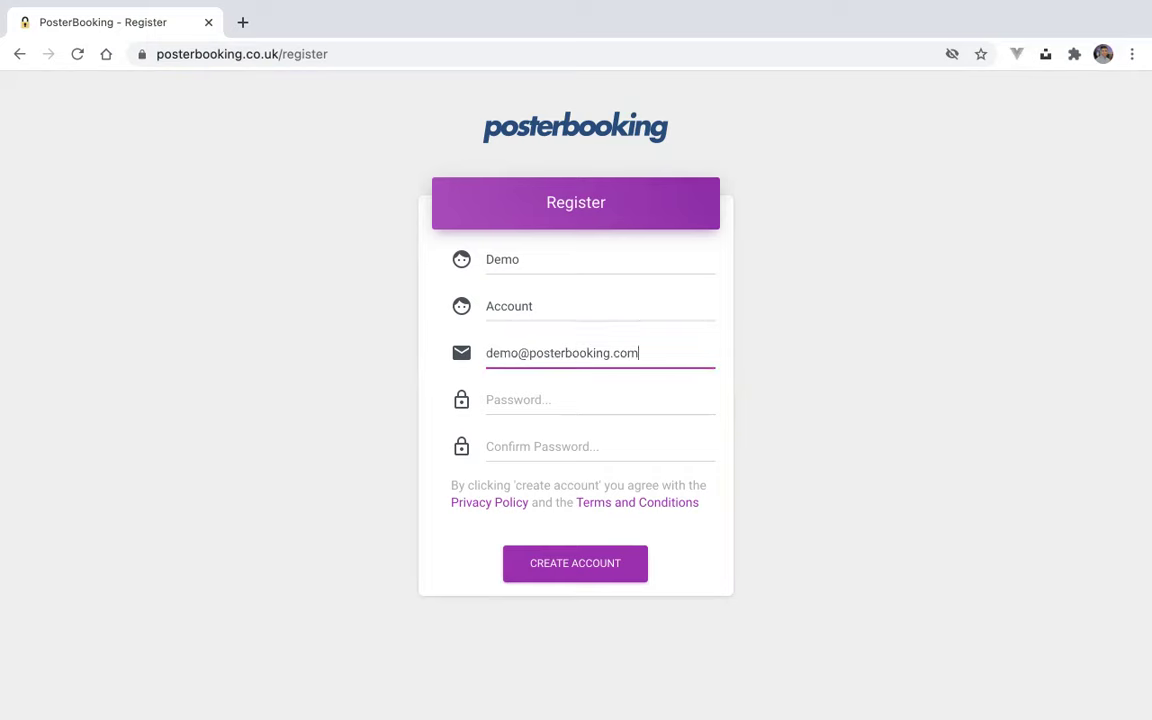
key("Tab")
type("•••••••••")
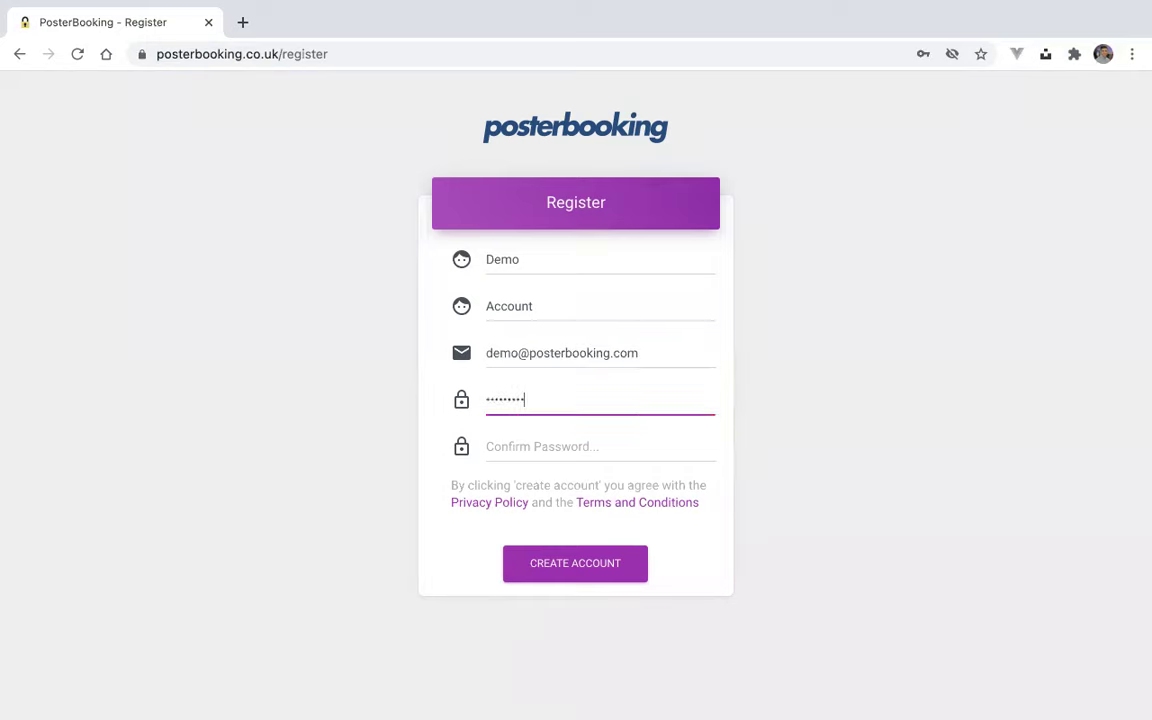
key("Tab")
type("•••••••••")
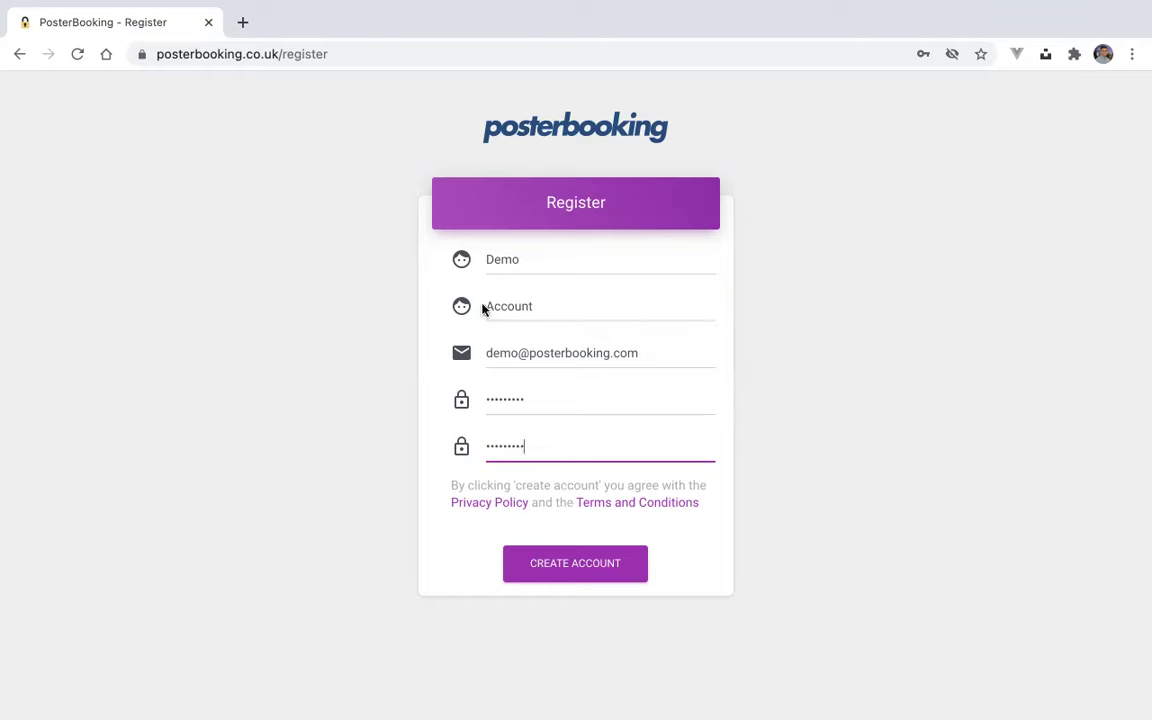
- Trim the web address to posterbooking.co.uk and load the site's main page
double_click(297, 56)
key("BackSpace")
key("Return")
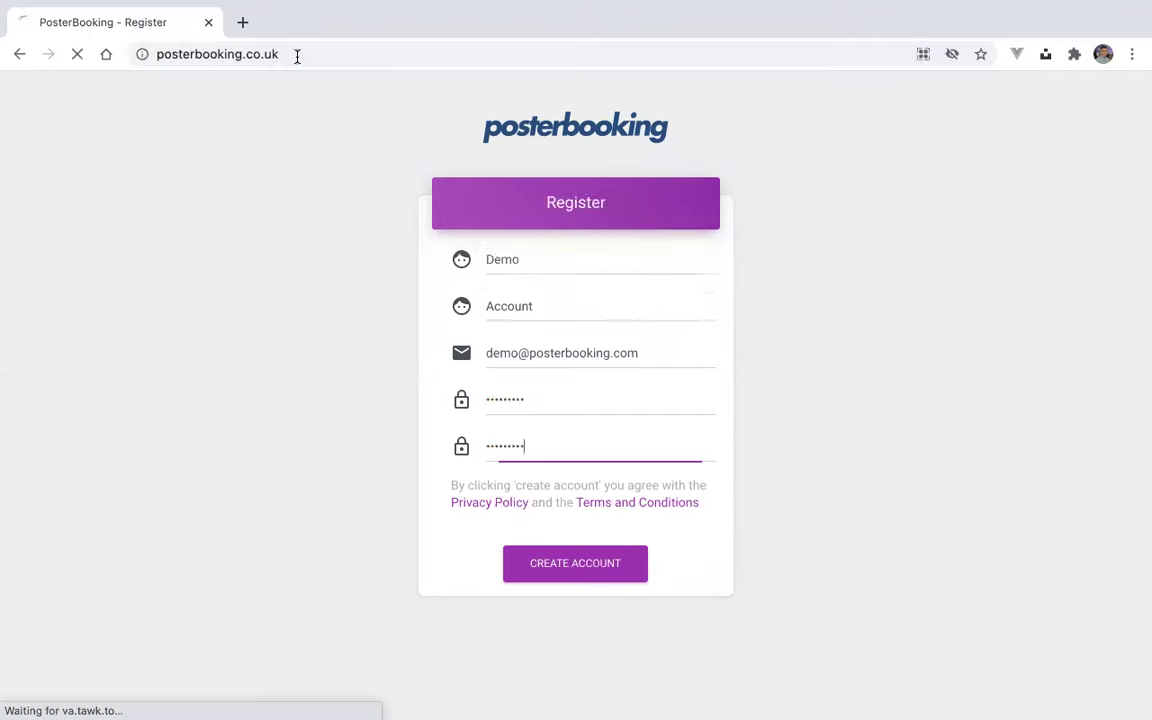
- Log in with the account's e-mail address and password
left_click(538, 307)
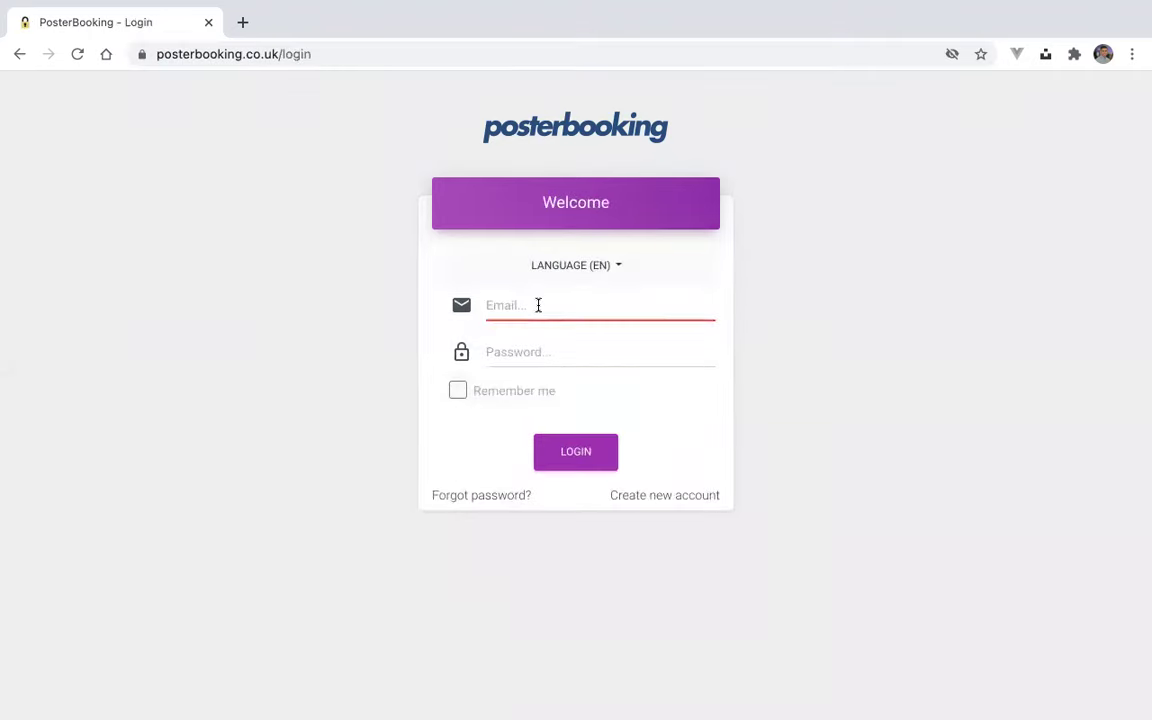
left_click(540, 352)
type("••••••••")
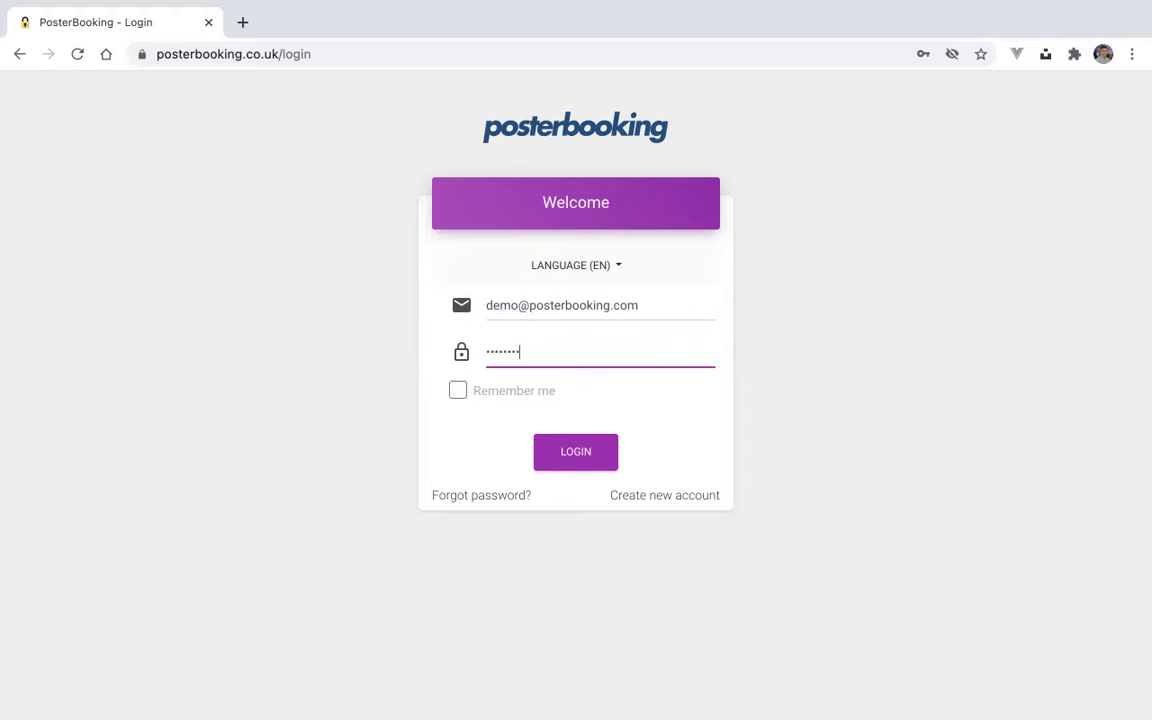
key("Return")
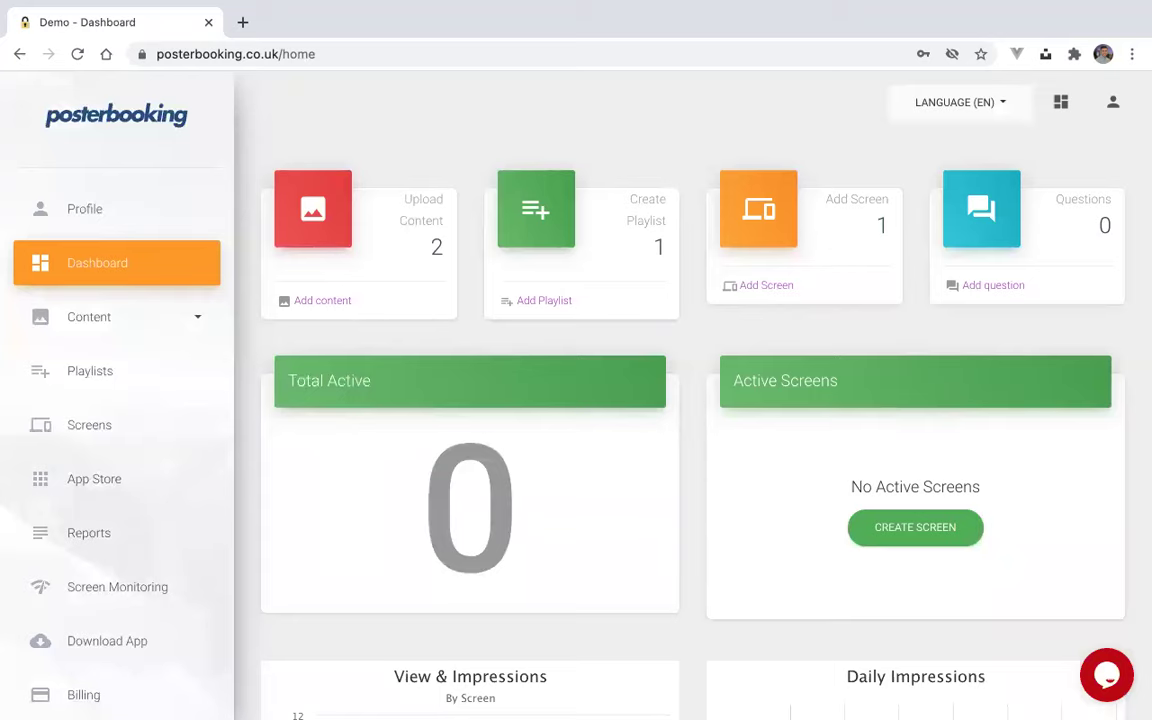
- Scroll through the dashboard to review its content, playlist and screen counts
scroll(743, 466, "down", 3)
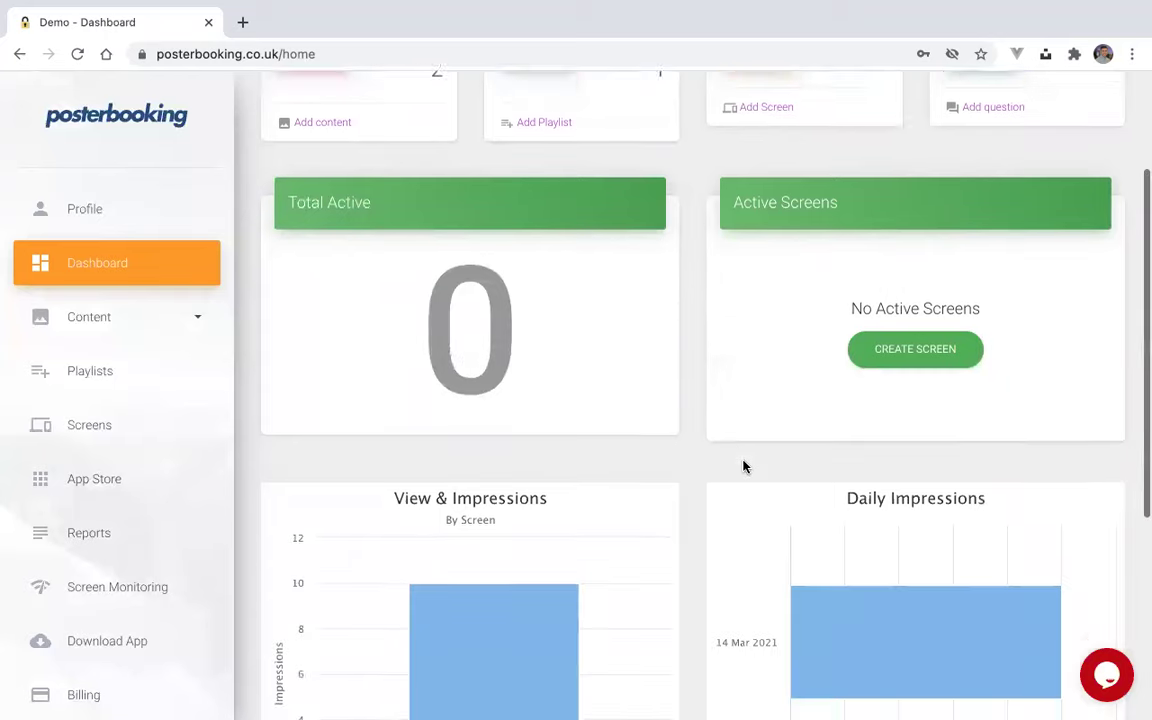
scroll(743, 466, "up", 3)
scroll(743, 466, "up", 1)
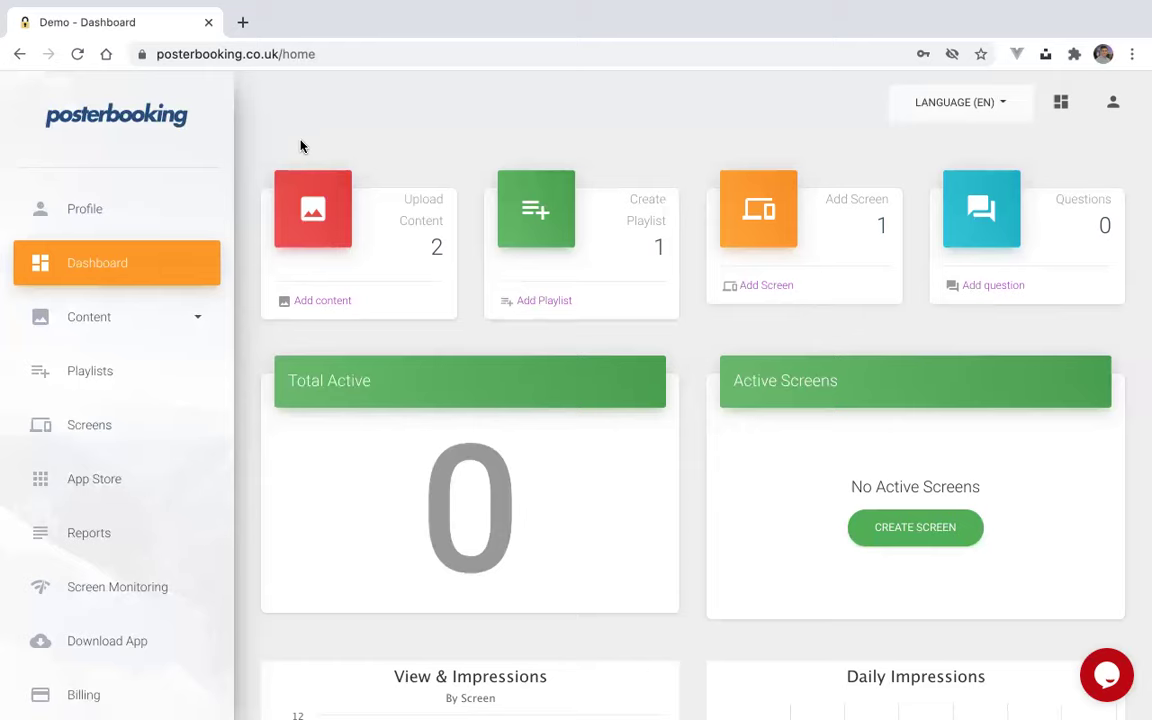
- Add a new screen named 'living room' using the code shown on the TV
left_click(100, 432)
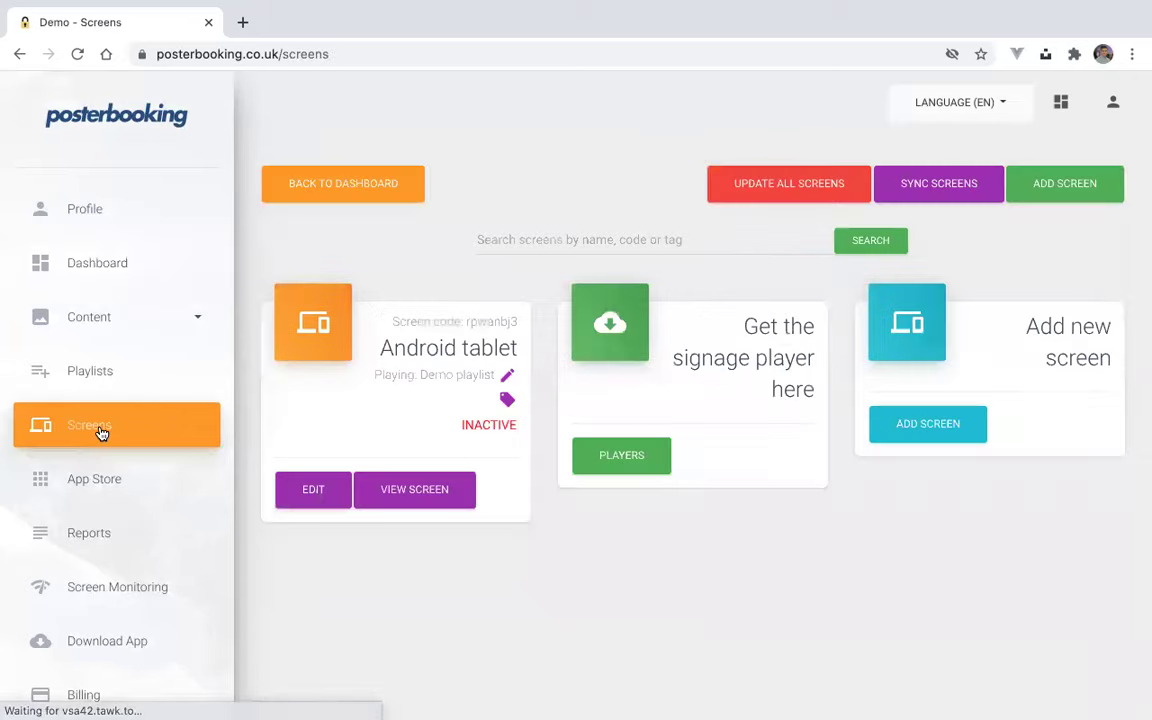
left_click(1092, 183)
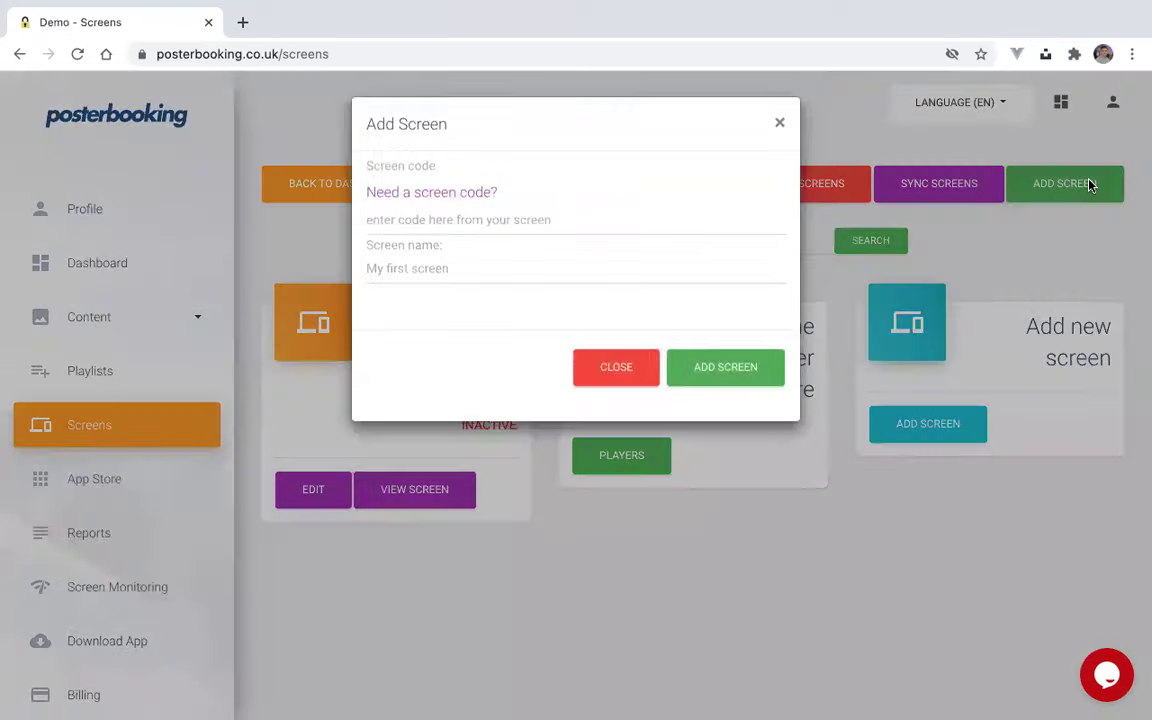
left_click(512, 229)
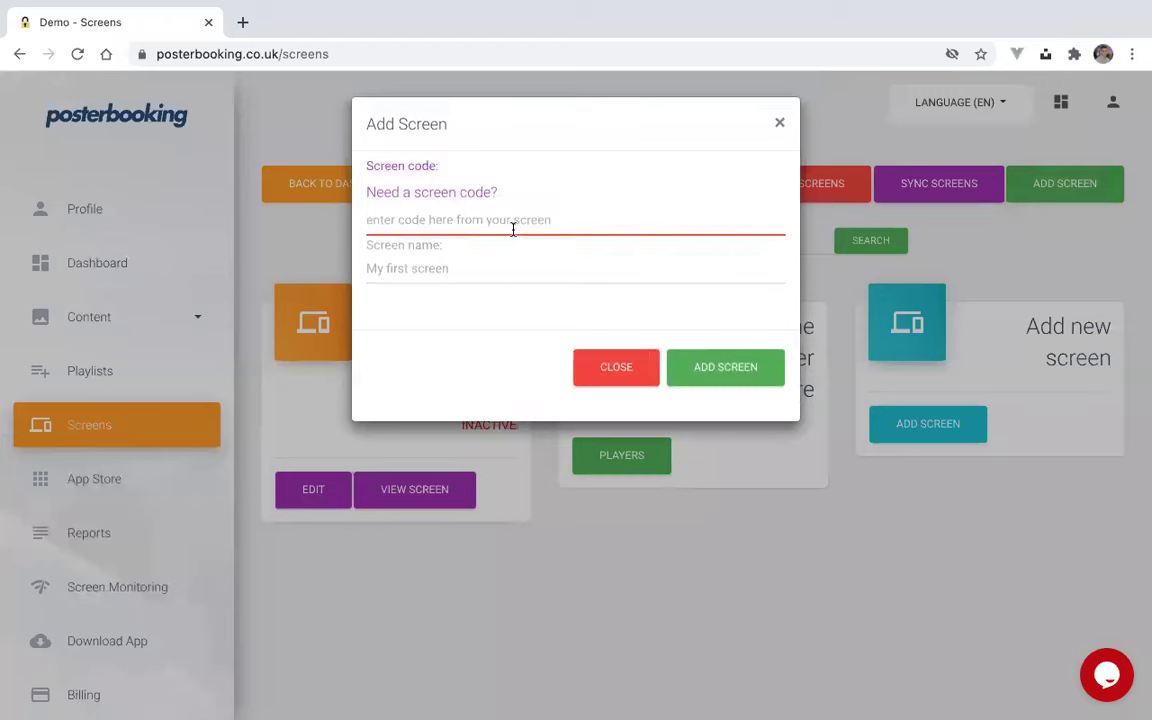
type("yx")
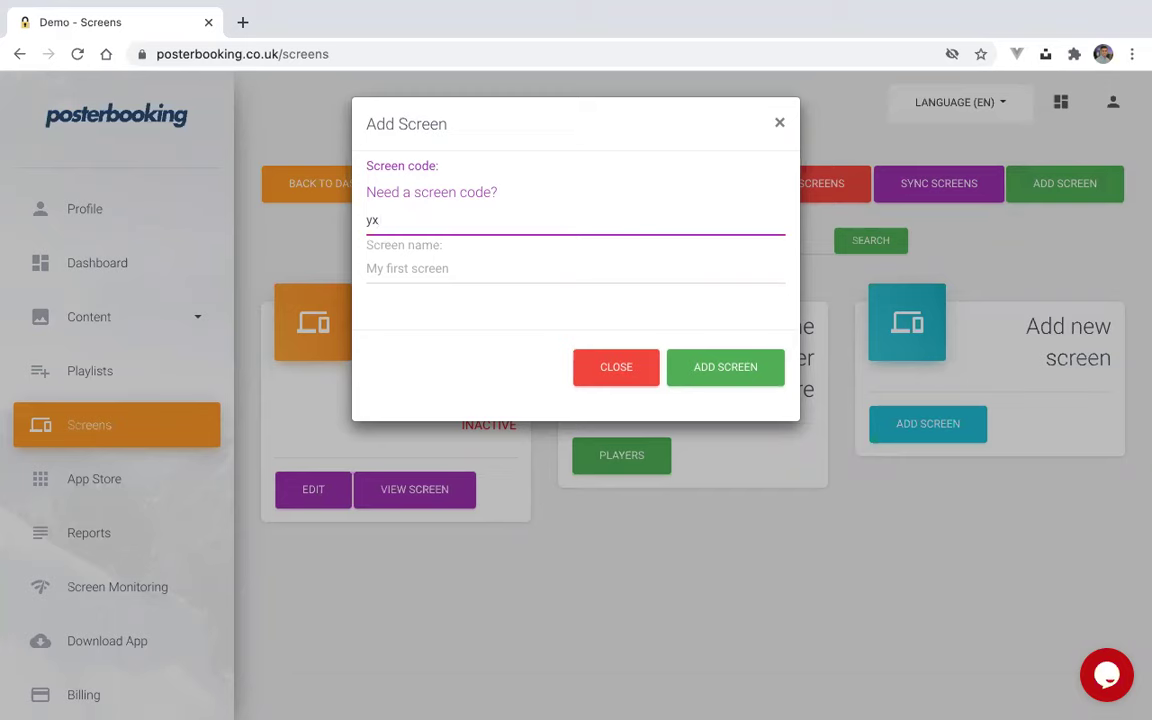
type("f76yzl")
left_click(420, 268)
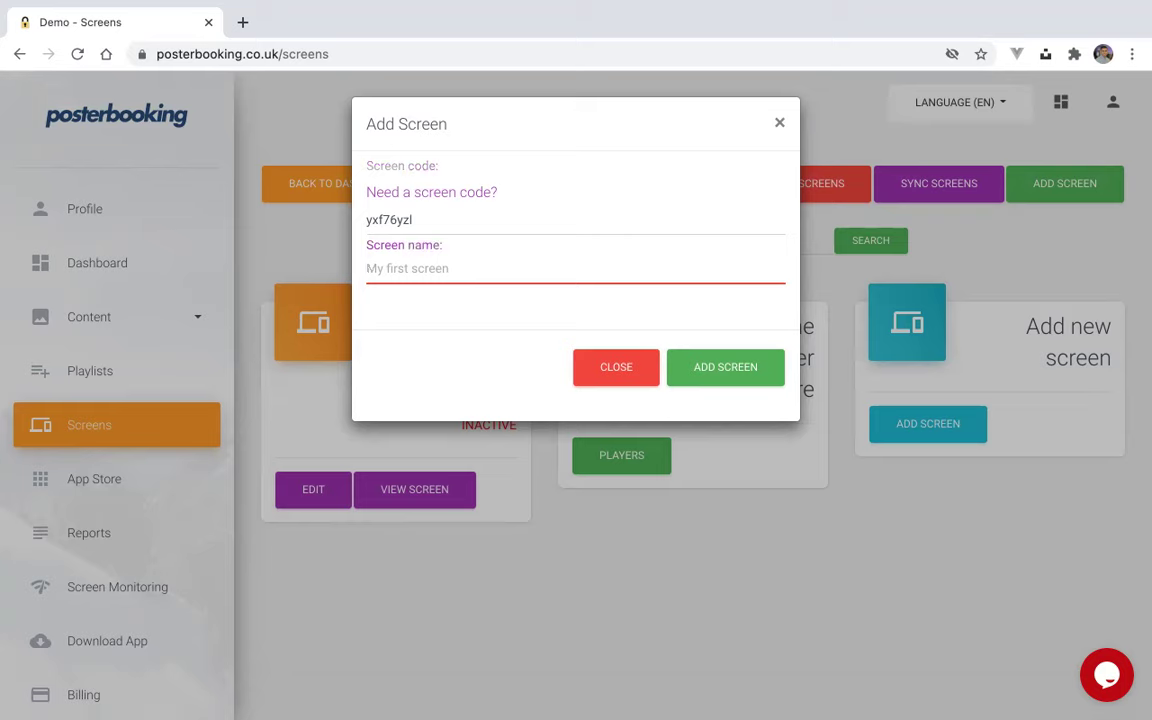
type("living room")
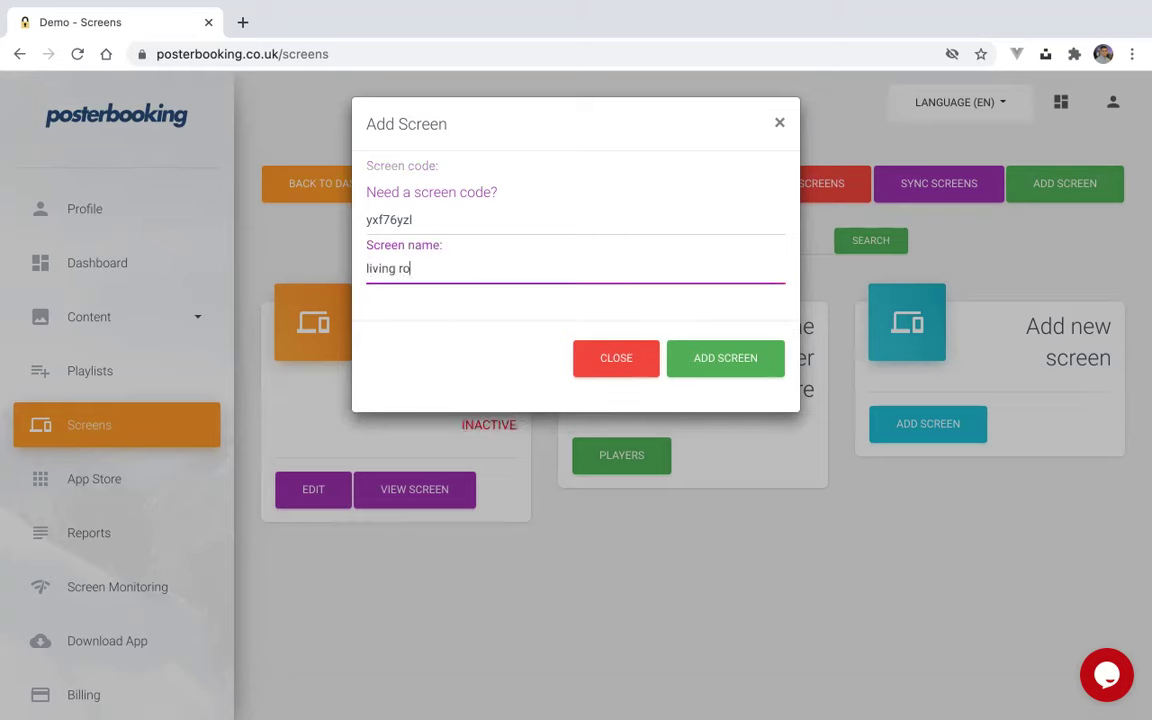
left_click(712, 362)
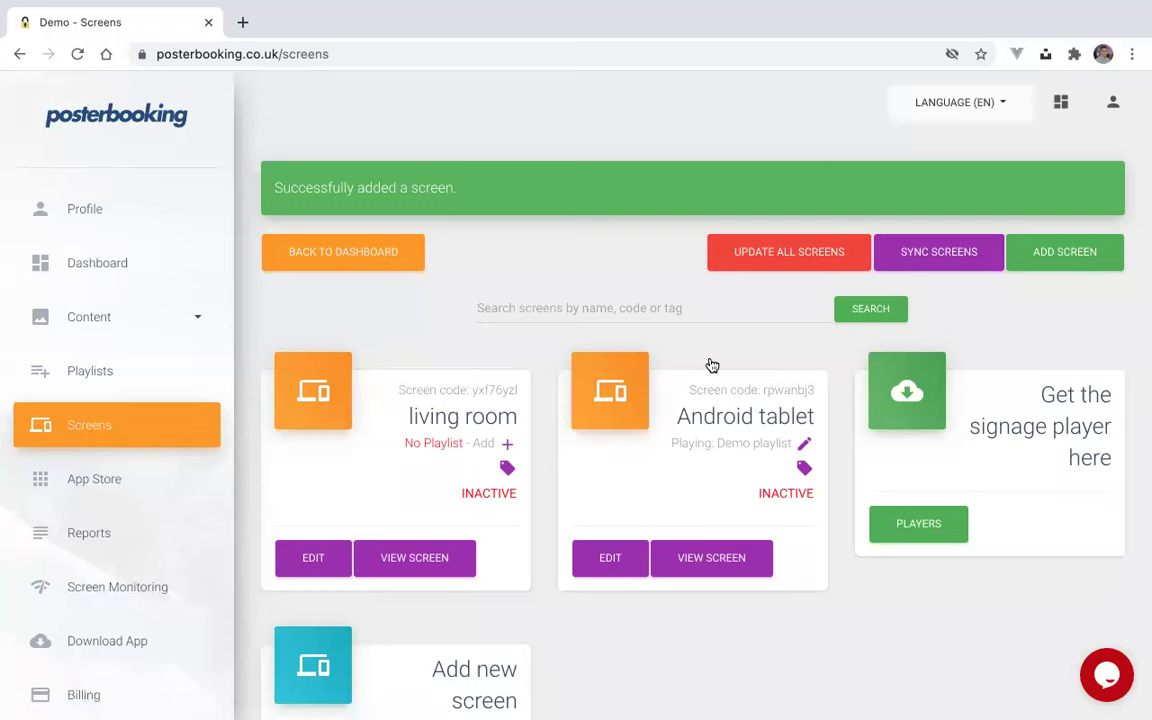
- Upload the night-time city street image to the Images / Videos content library
left_click(78, 314)
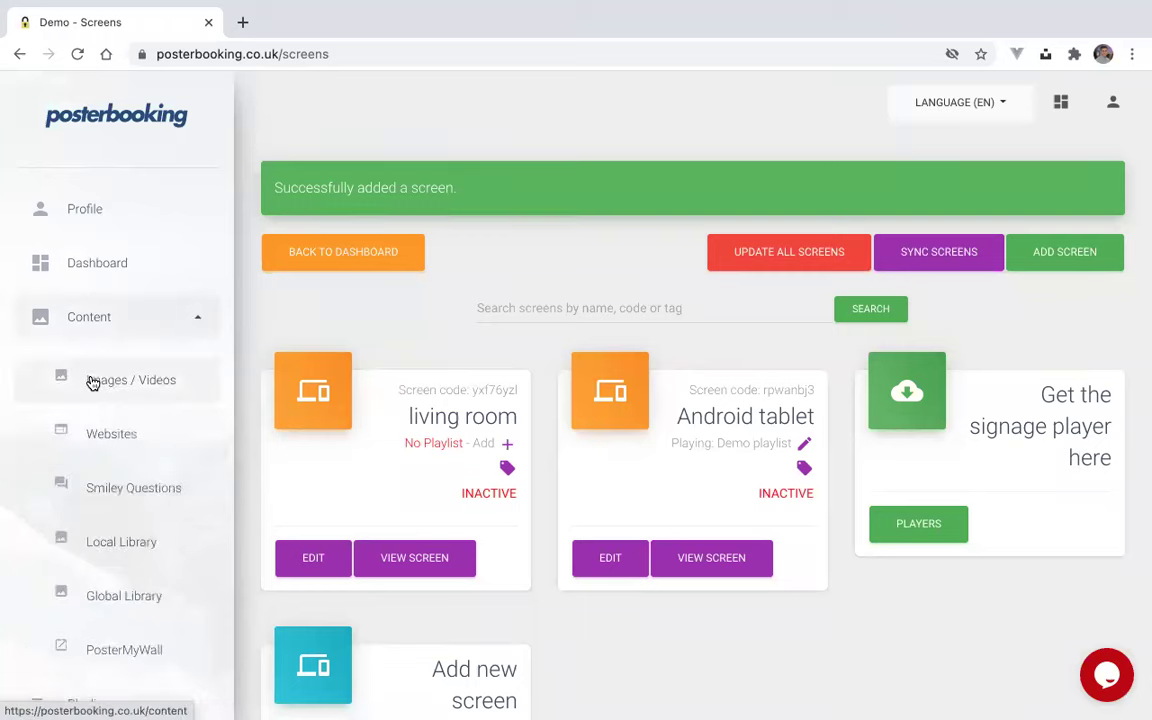
left_click(92, 381)
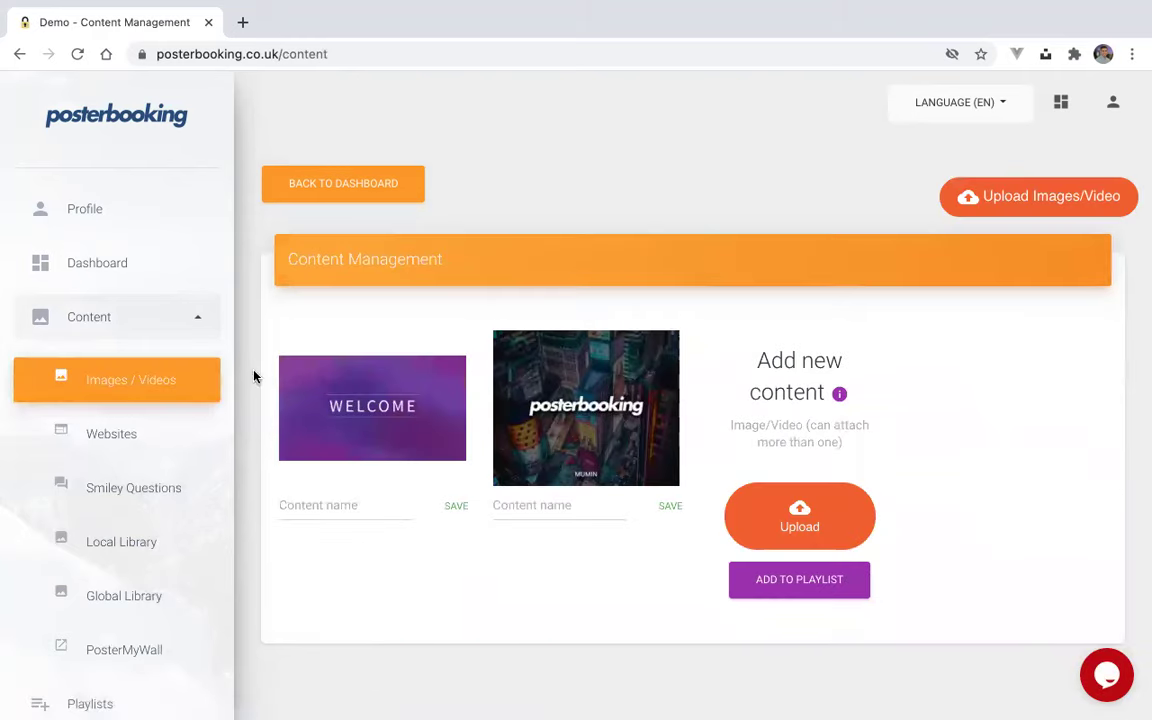
left_click(785, 512)
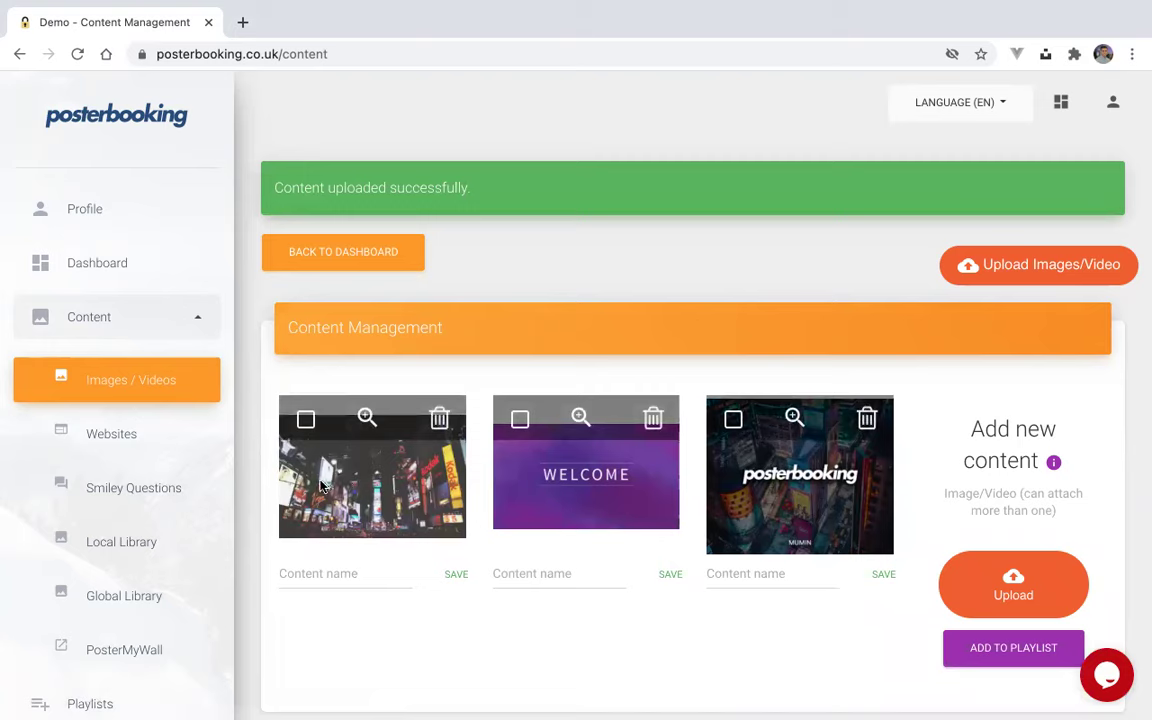
left_click(165, 333)
- Create a playlist named 'living room', correcting the misspelled 'Lving room' before adding it
left_click(117, 388)
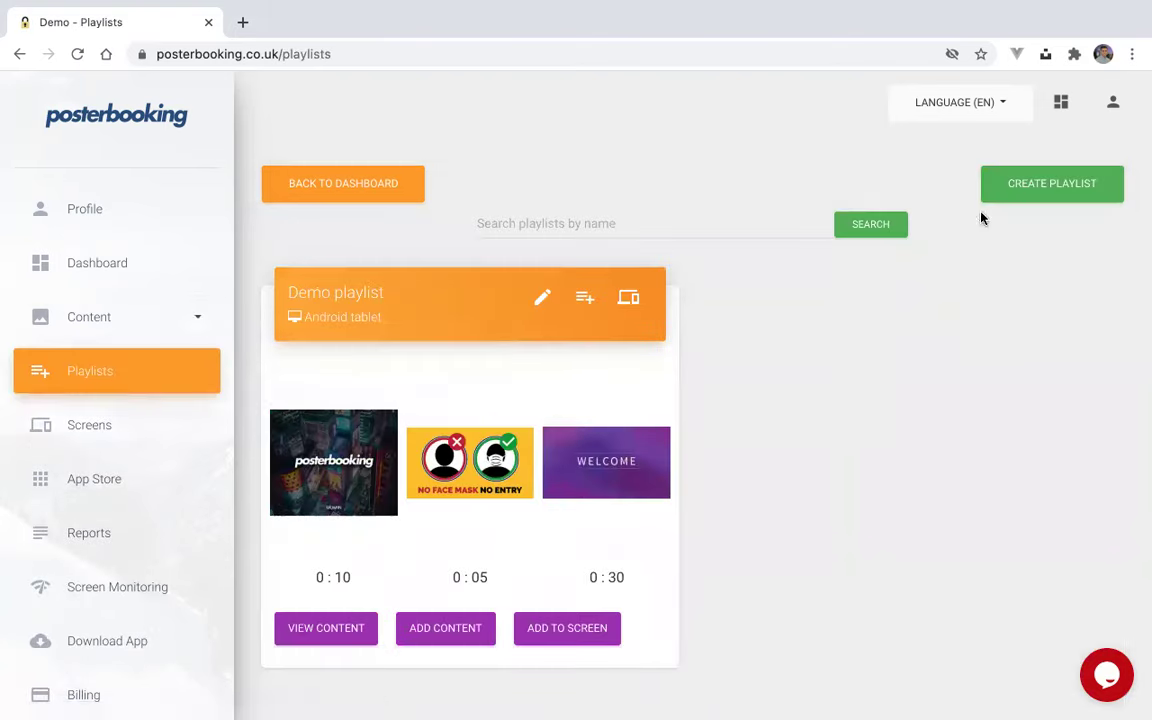
left_click(1016, 188)
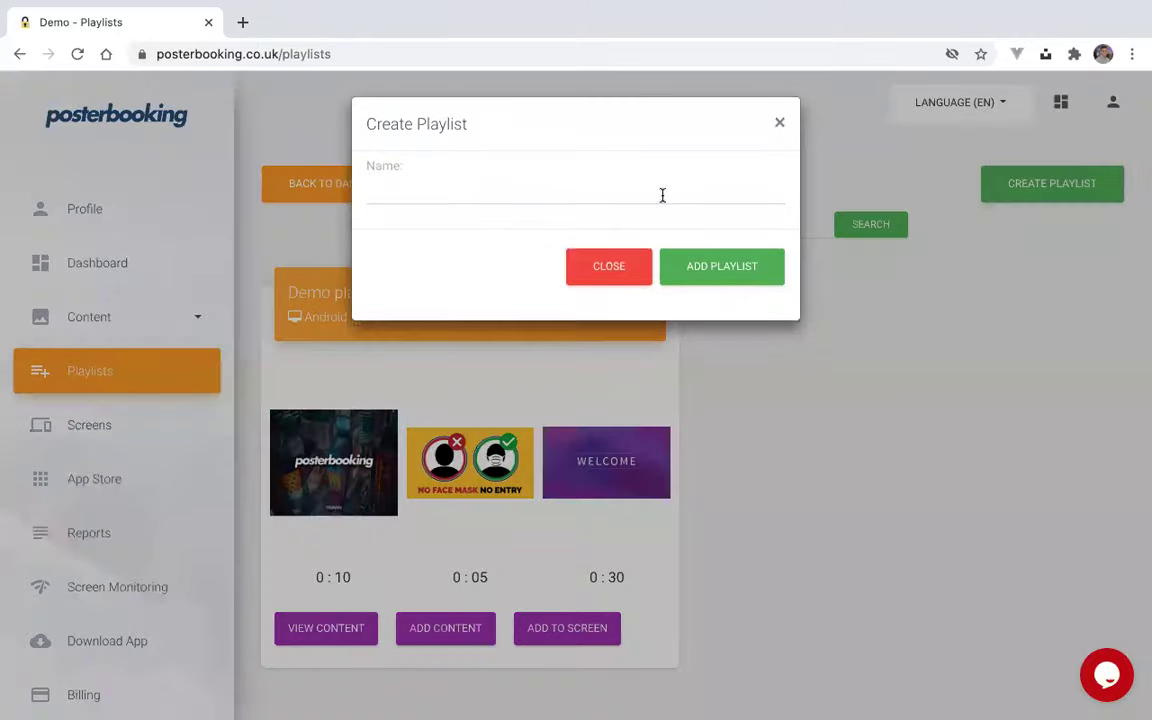
left_click(662, 195)
type("L")
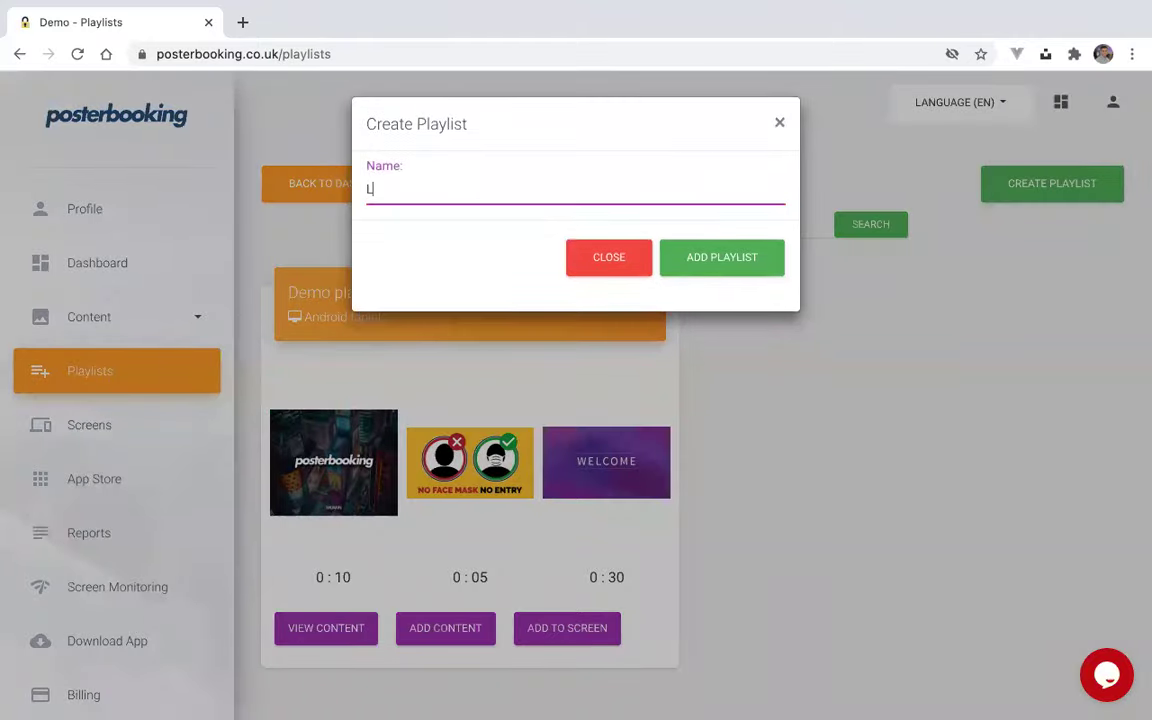
type("ving room")
left_click(598, 232)
left_click(681, 198)
key("ctrl+a")
type("living room")
left_click(724, 264)
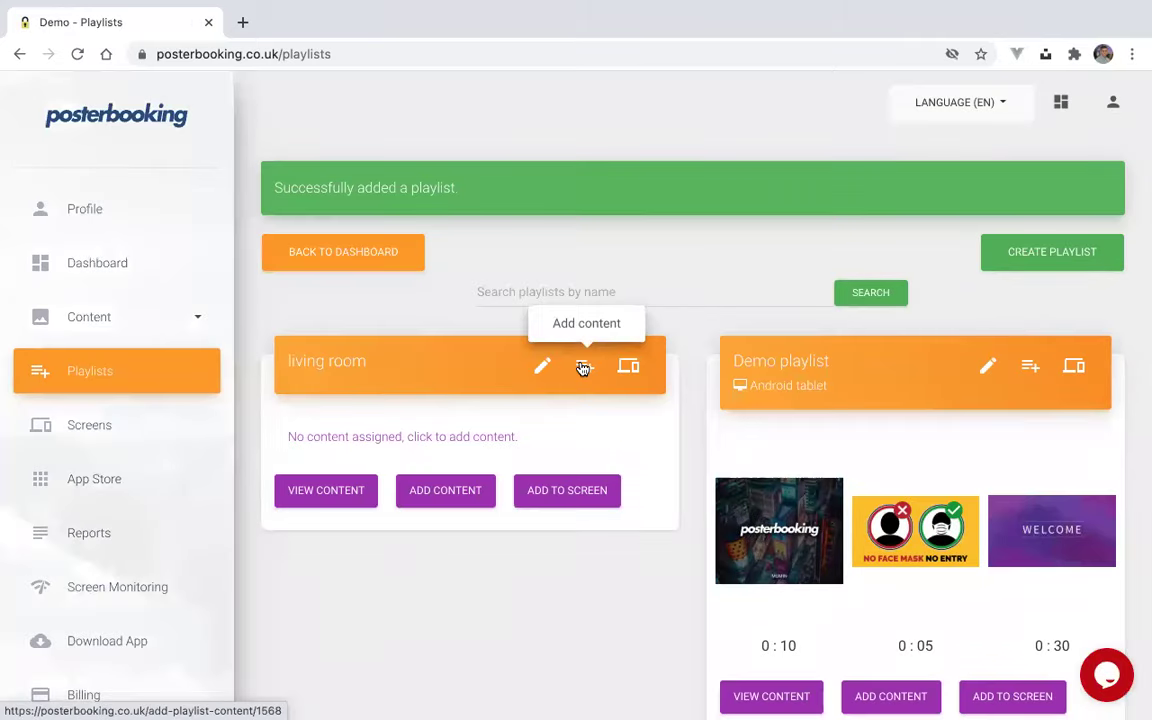
- Add the city-night image from the uploaded images to the living room playlist
left_click(583, 368)
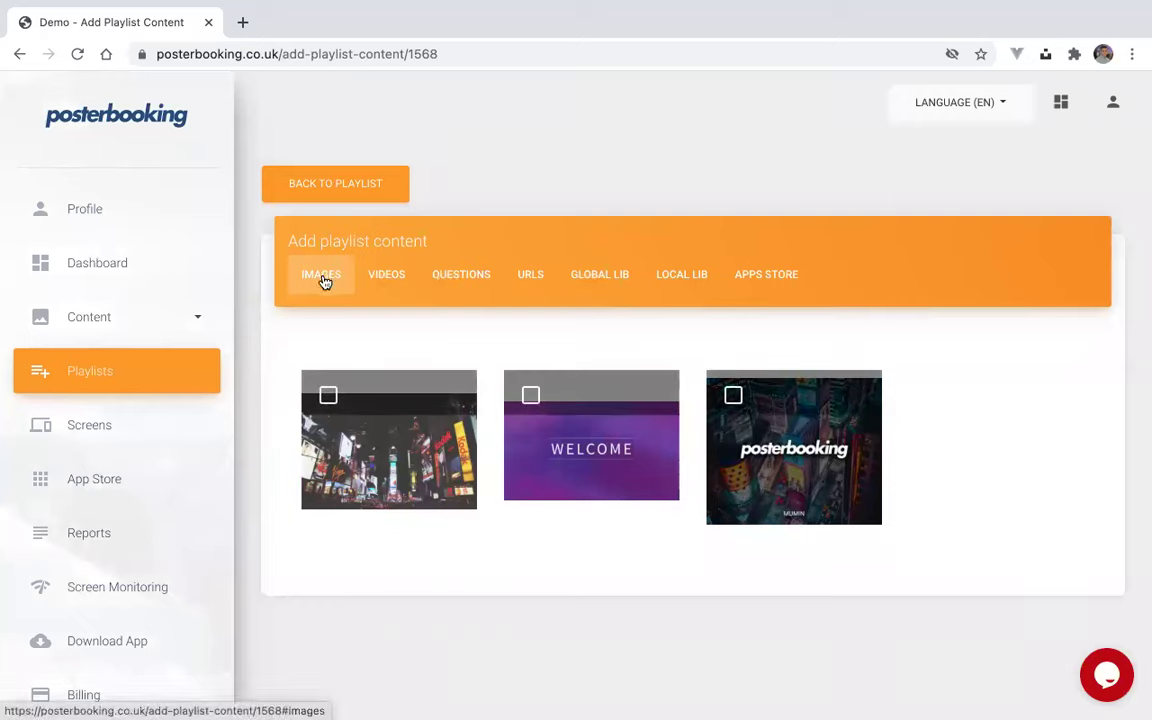
left_click(328, 396)
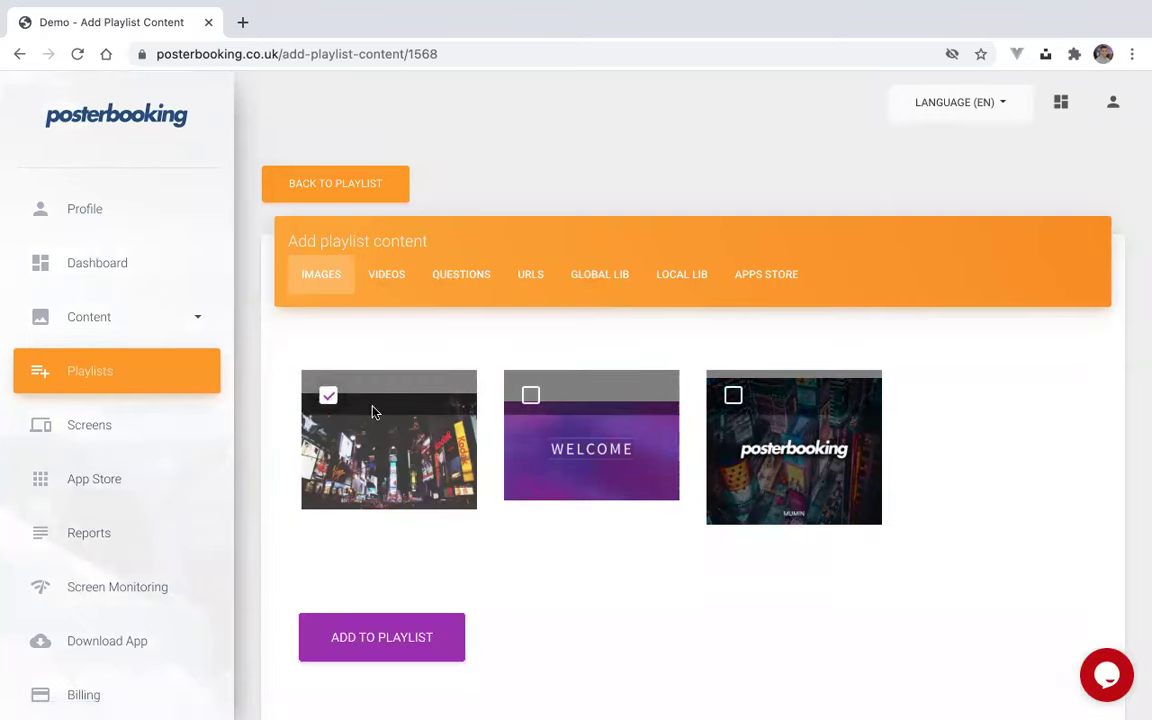
left_click(386, 282)
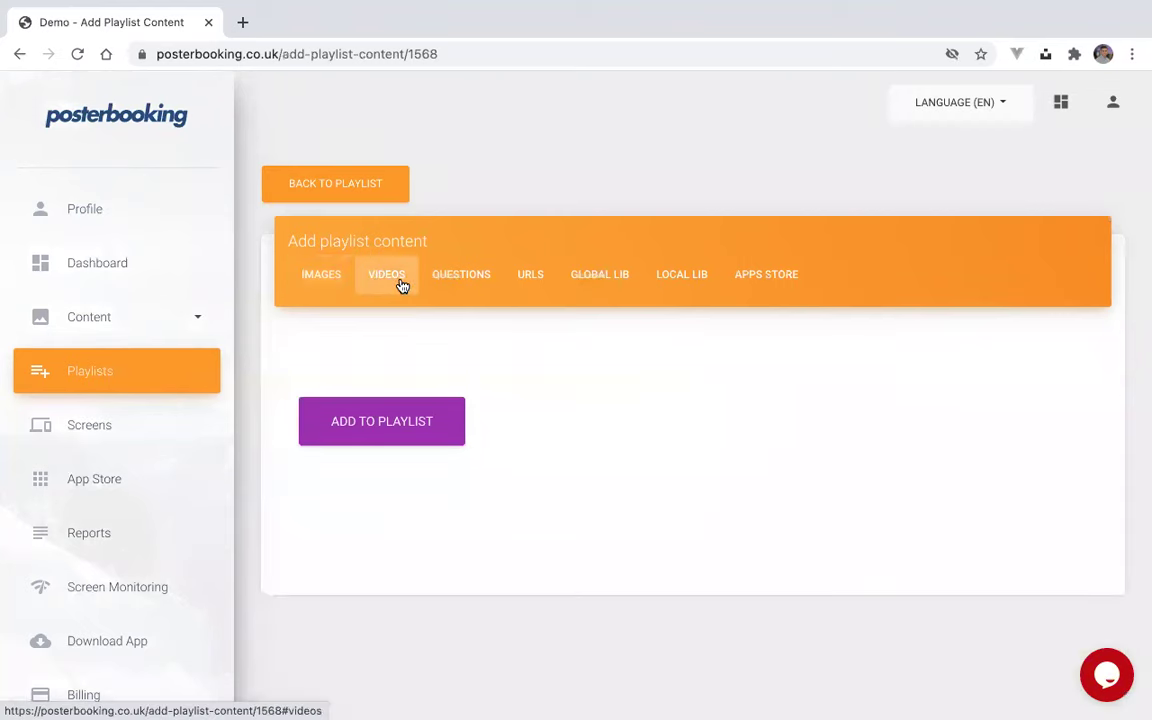
left_click(597, 275)
scroll(630, 540, "down", 10)
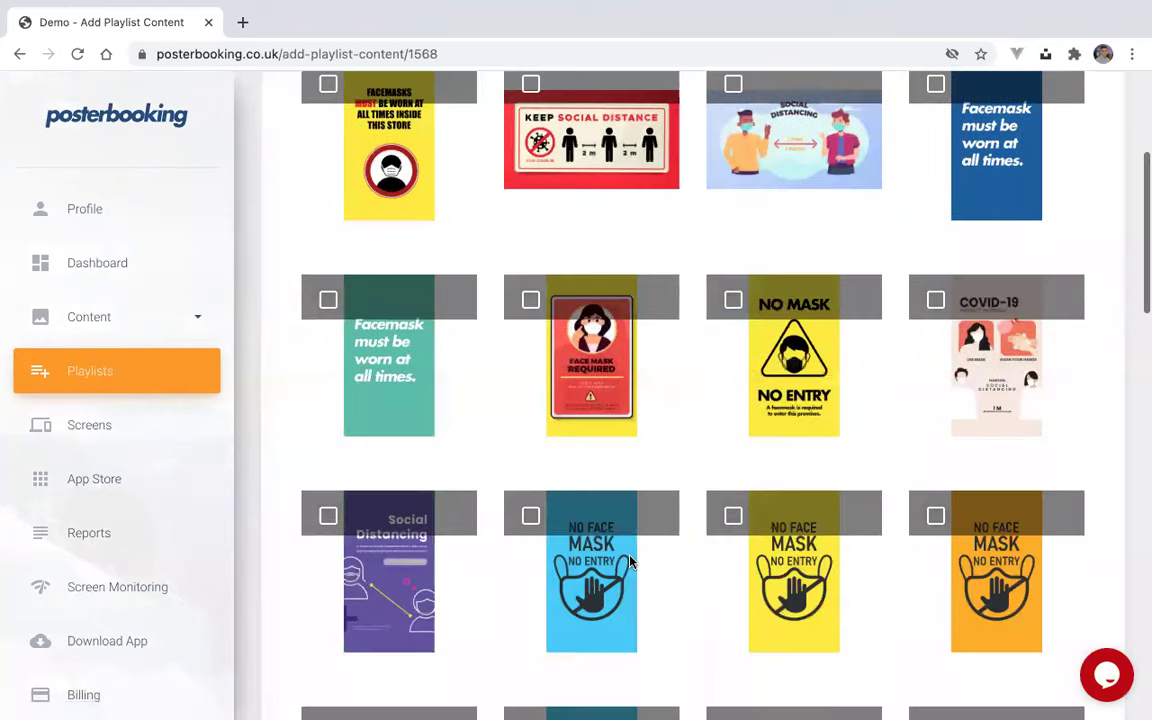
scroll(630, 560, "up", 10)
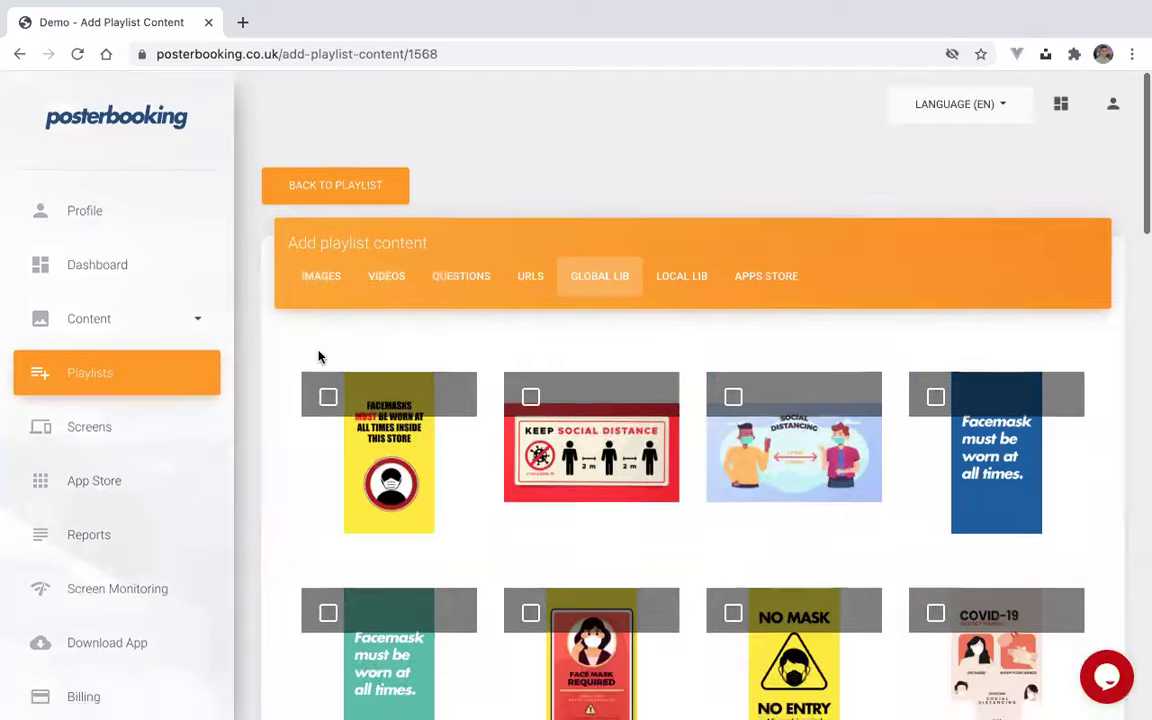
left_click(320, 274)
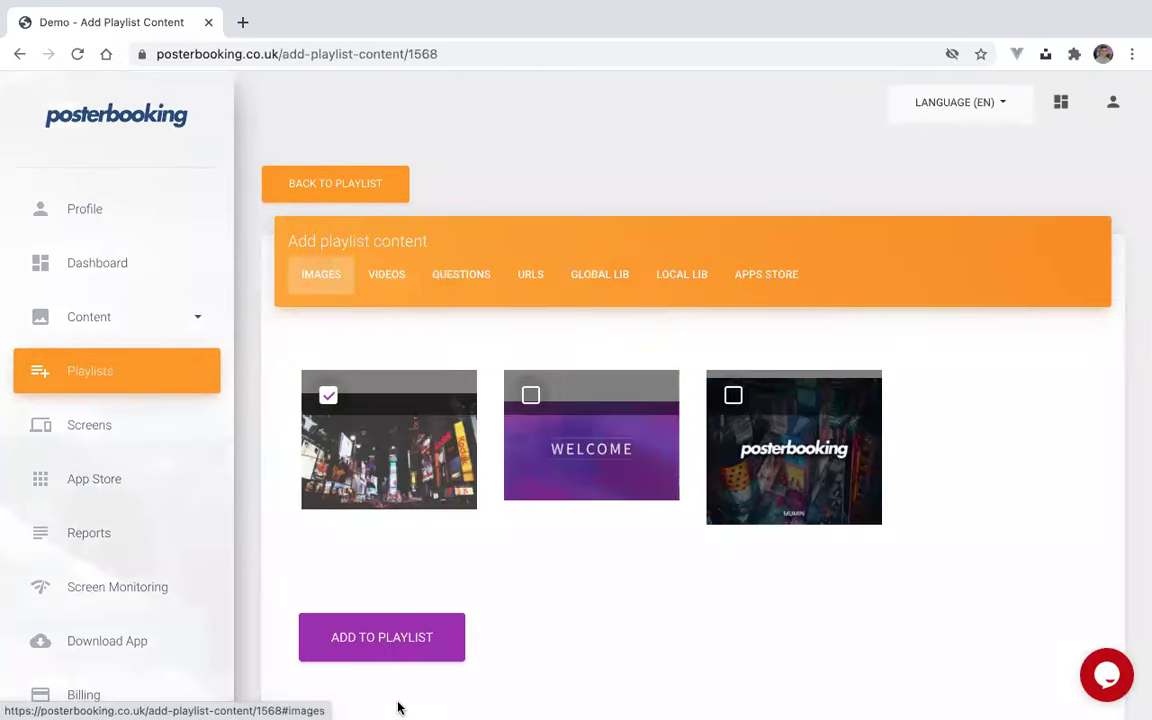
left_click(398, 643)
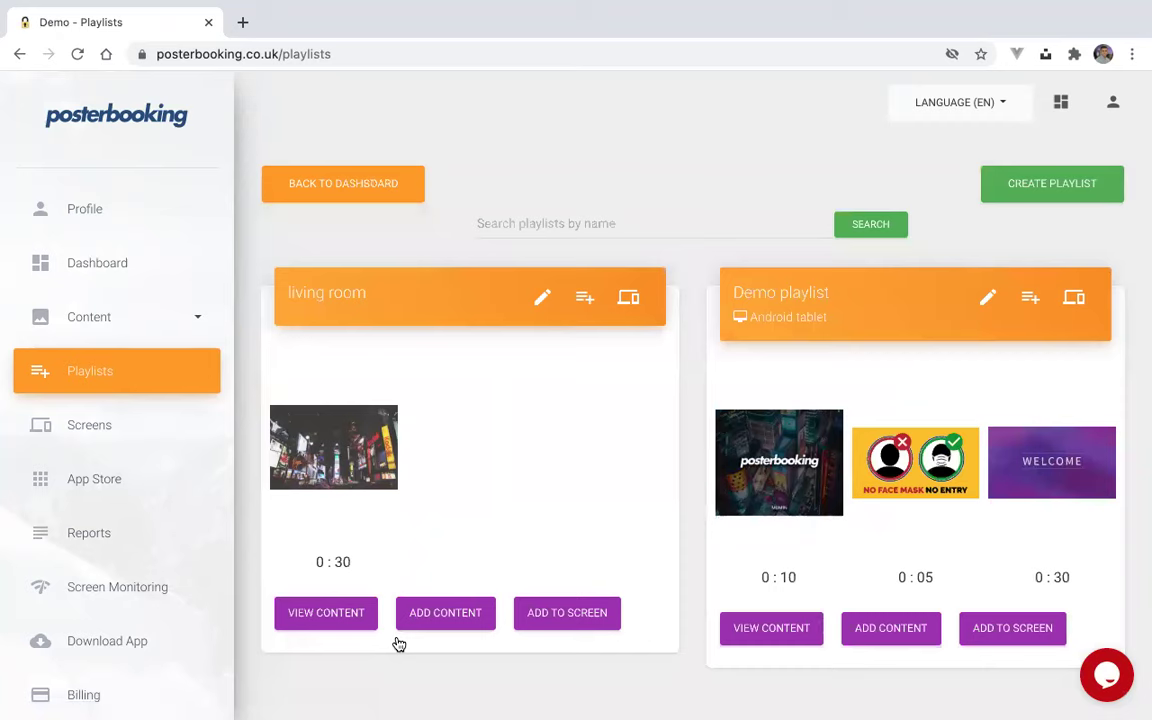
- Tick the 'living room' screen as the target for the living room playlist, leaving the Android tablet out
mouse_move(355, 436)
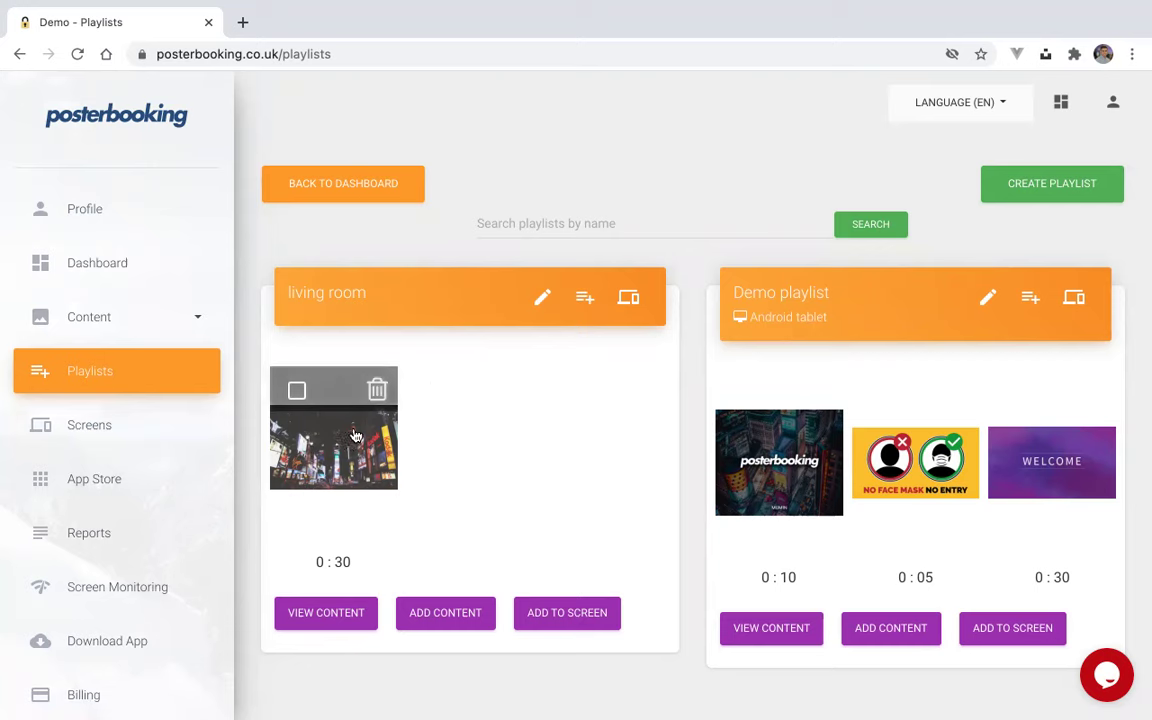
left_click(562, 618)
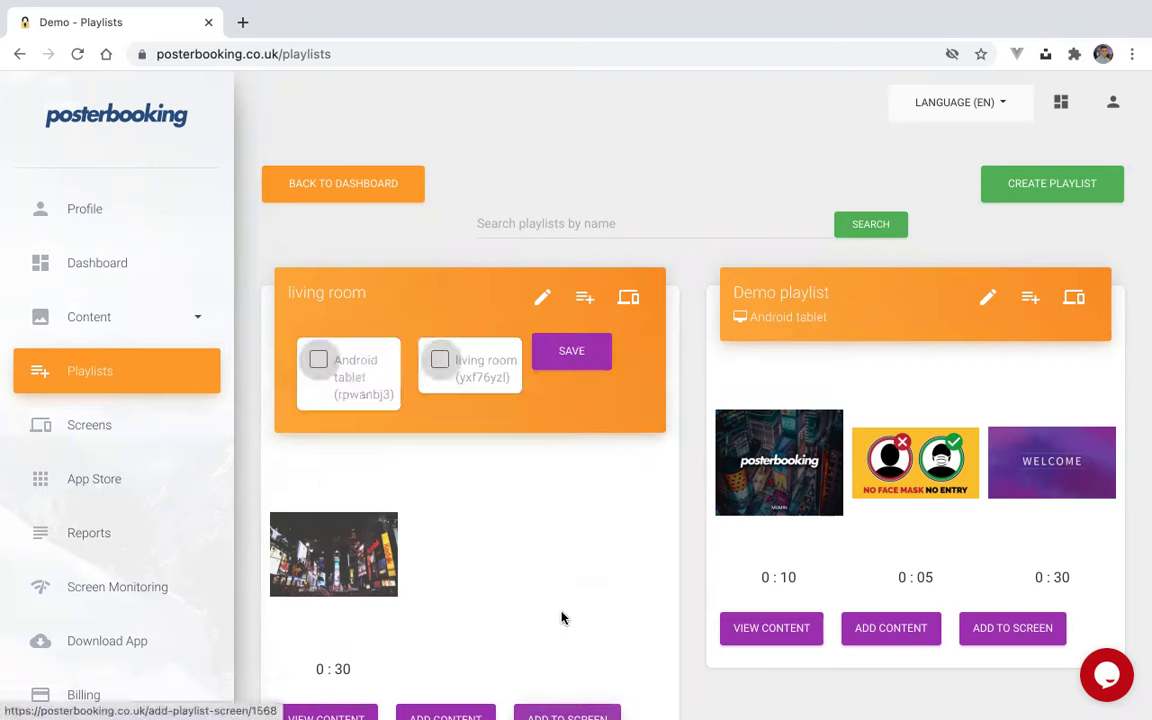
left_click(440, 362)
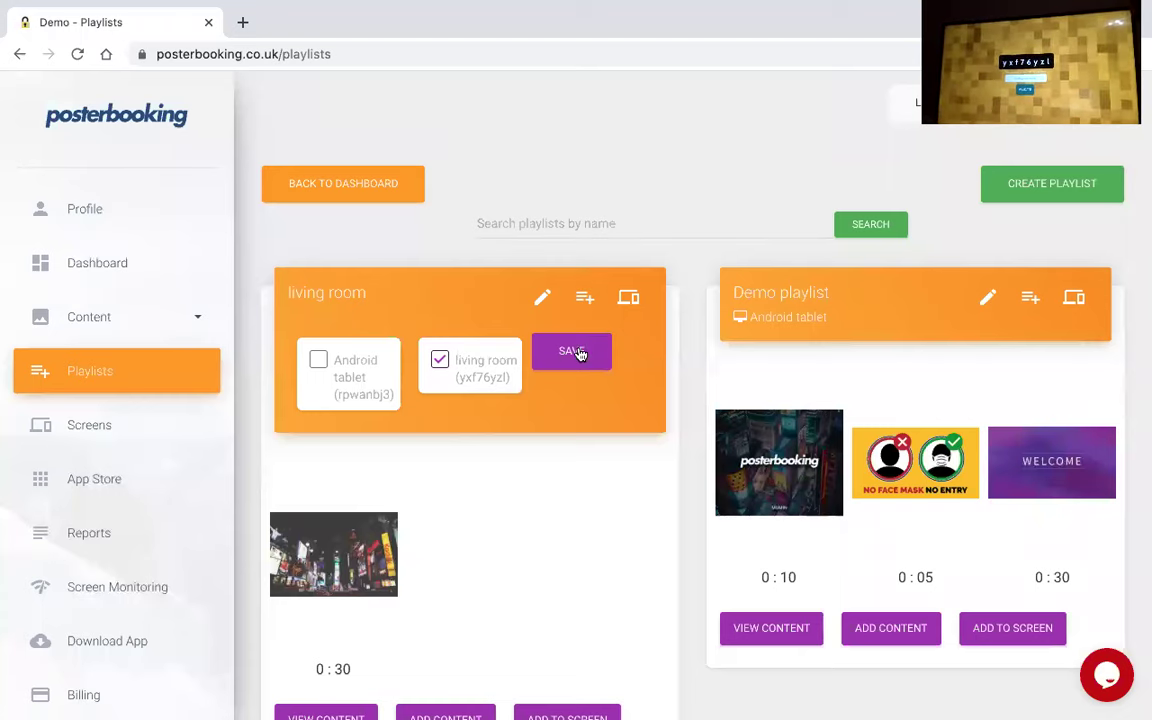
- Save the living room playlist's assignment to the living room screen
left_click(580, 352)
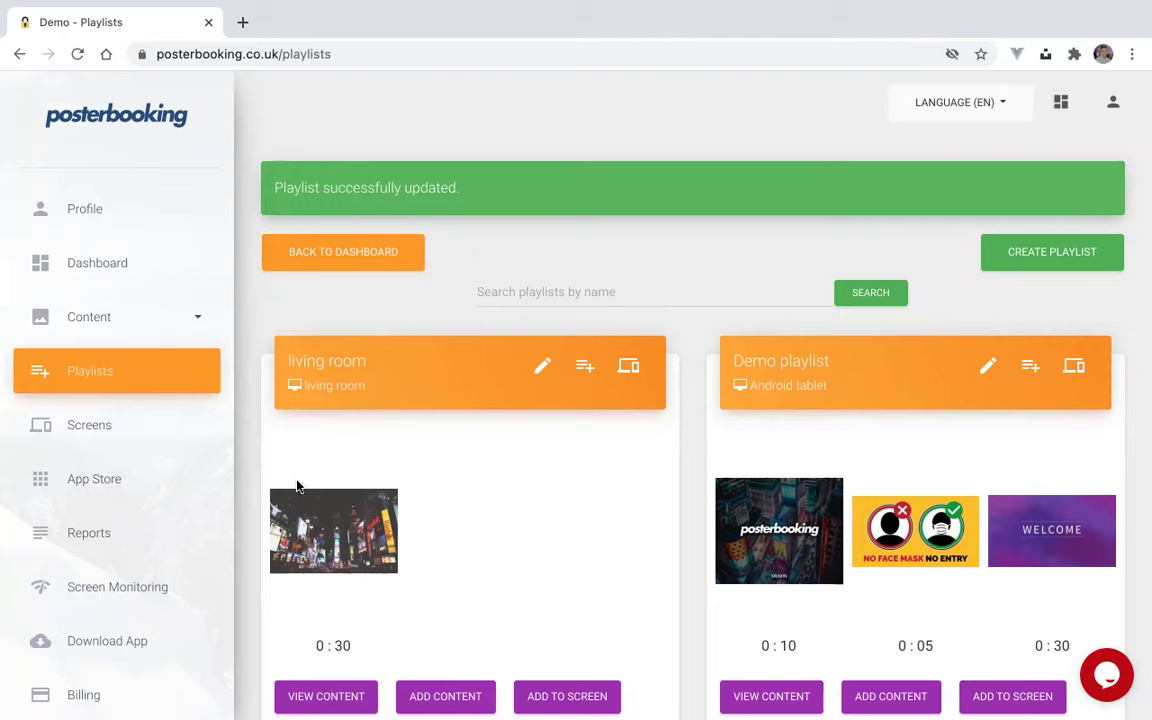
- Change the city-night image's duration from 30 to 10 seconds
left_click(334, 647)
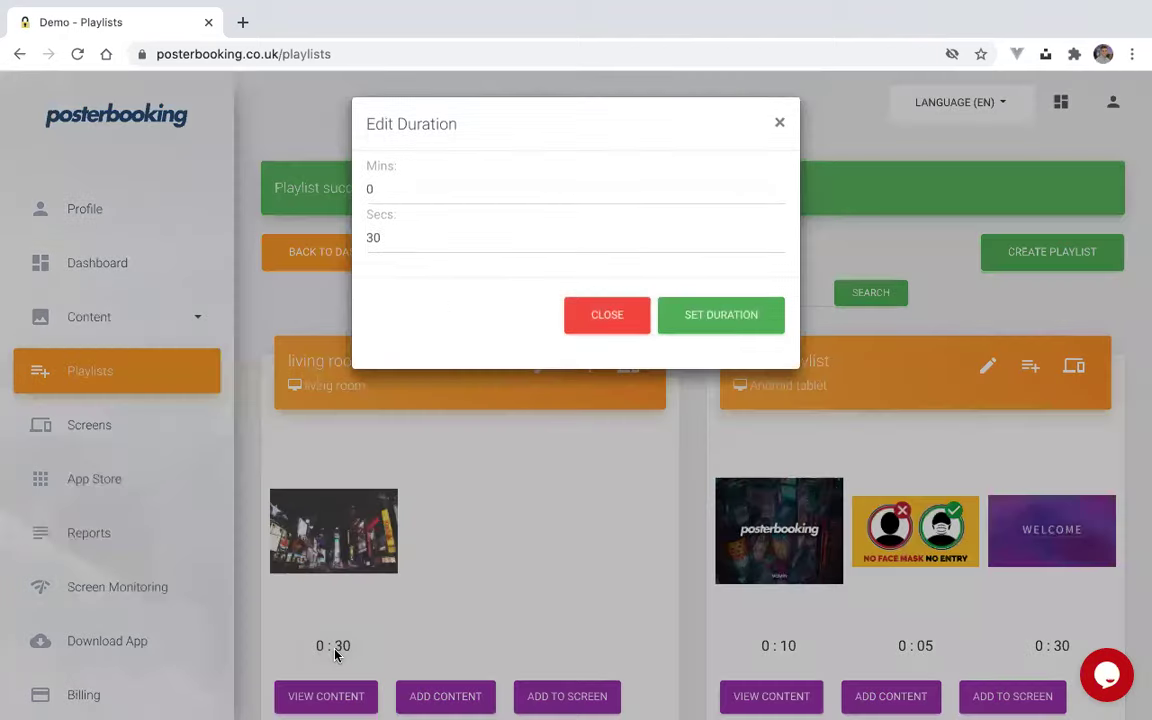
left_click(412, 234)
left_click_drag(412, 234, 365, 231)
type("1")
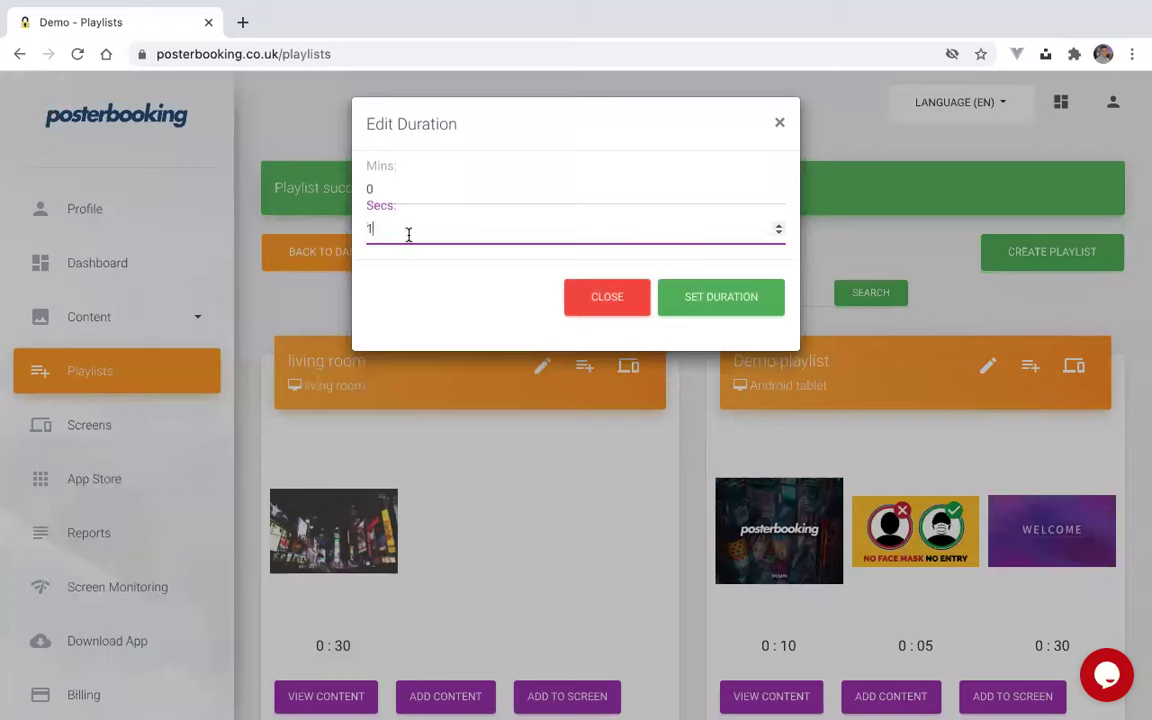
type("0")
left_click(706, 308)
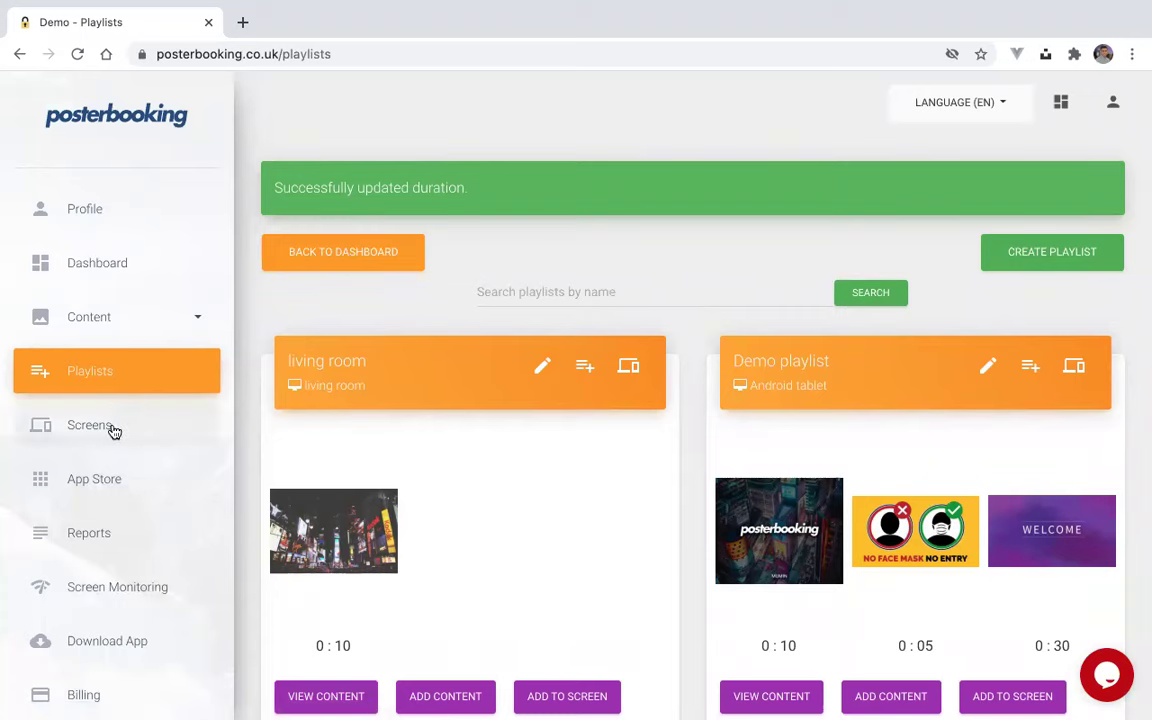
- Review the dashboard's impressions charts, then open the play-out Reports page
left_click(118, 260)
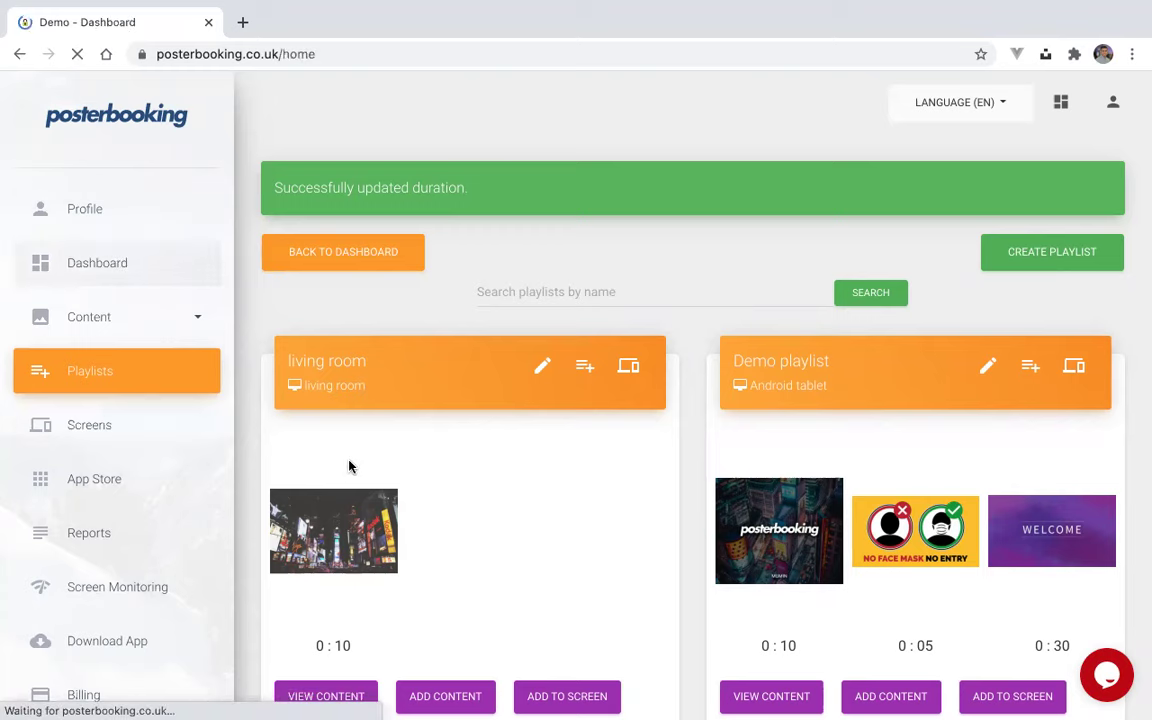
scroll(347, 465, "down", 1)
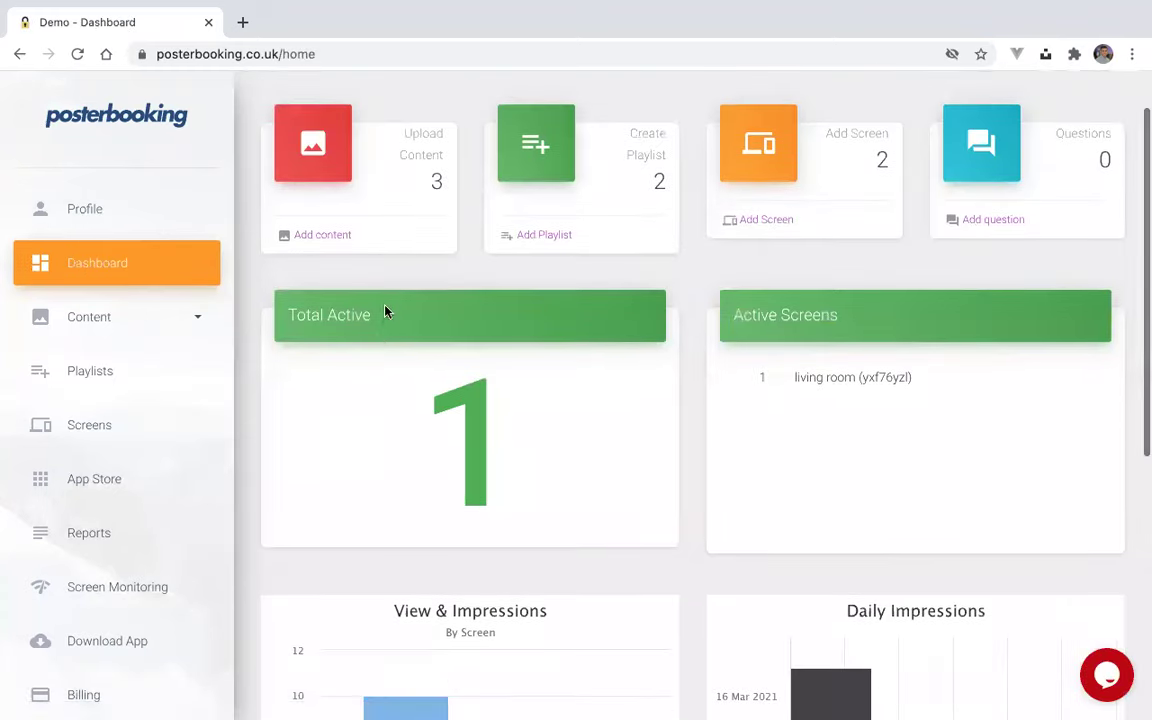
left_click_drag(386, 314, 314, 318)
left_click(314, 318)
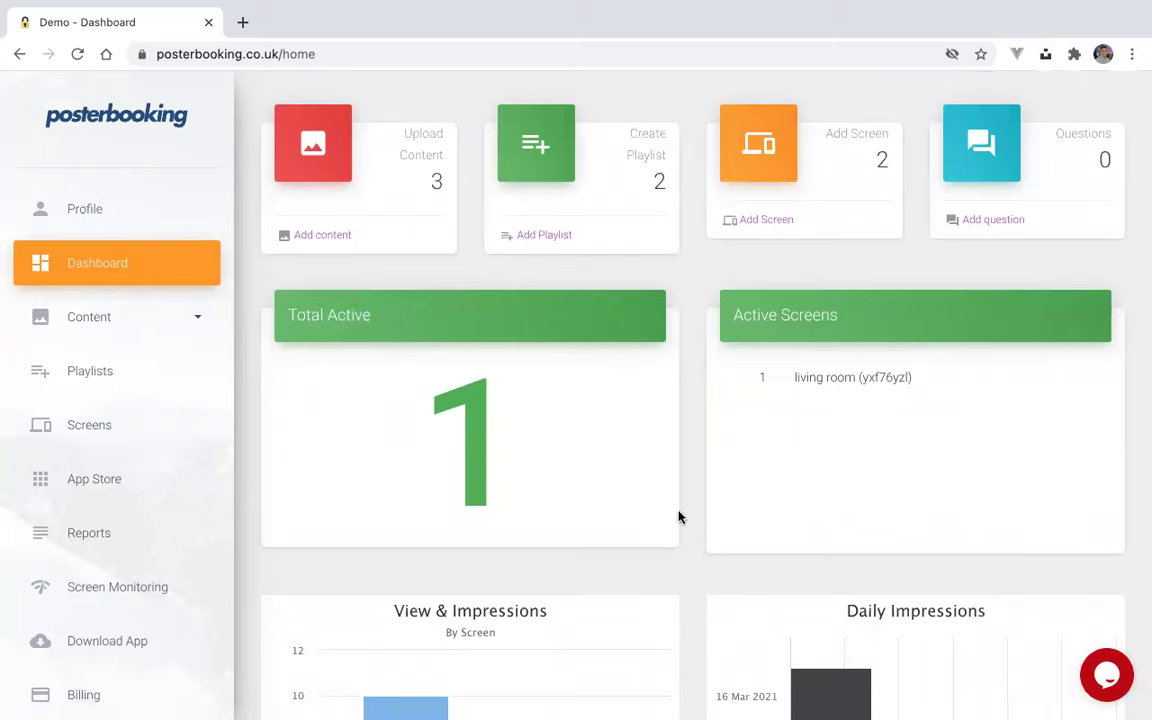
scroll(702, 533, "down", 3)
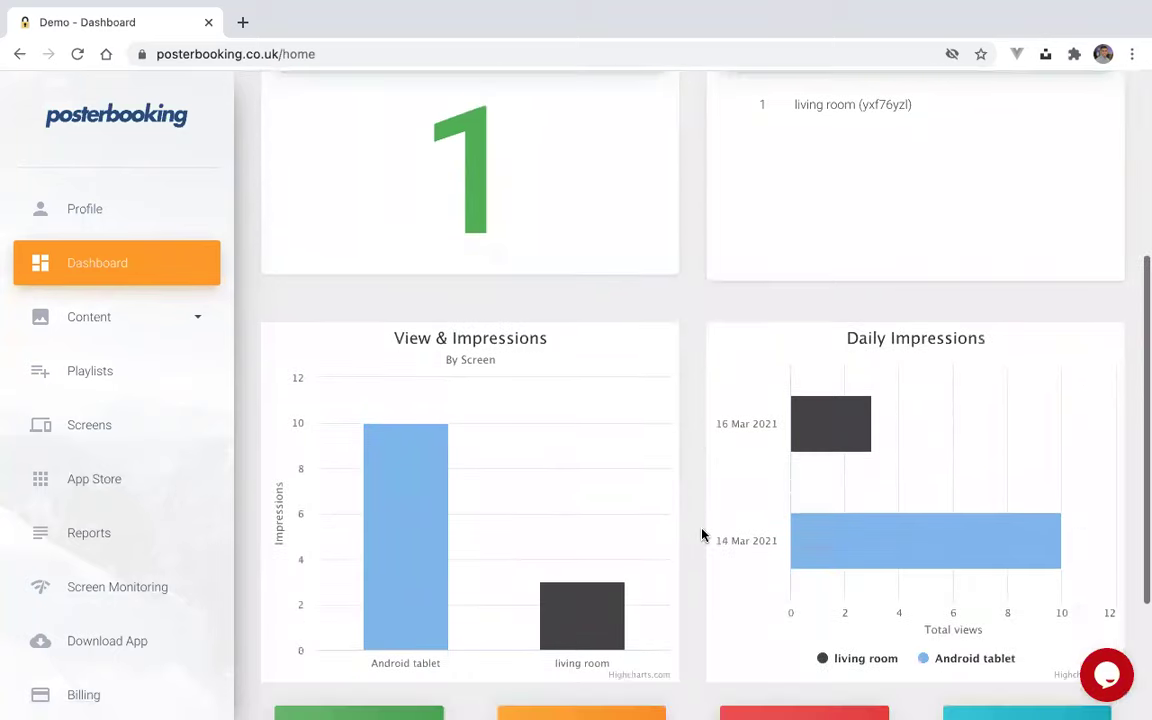
scroll(702, 535, "down", 1)
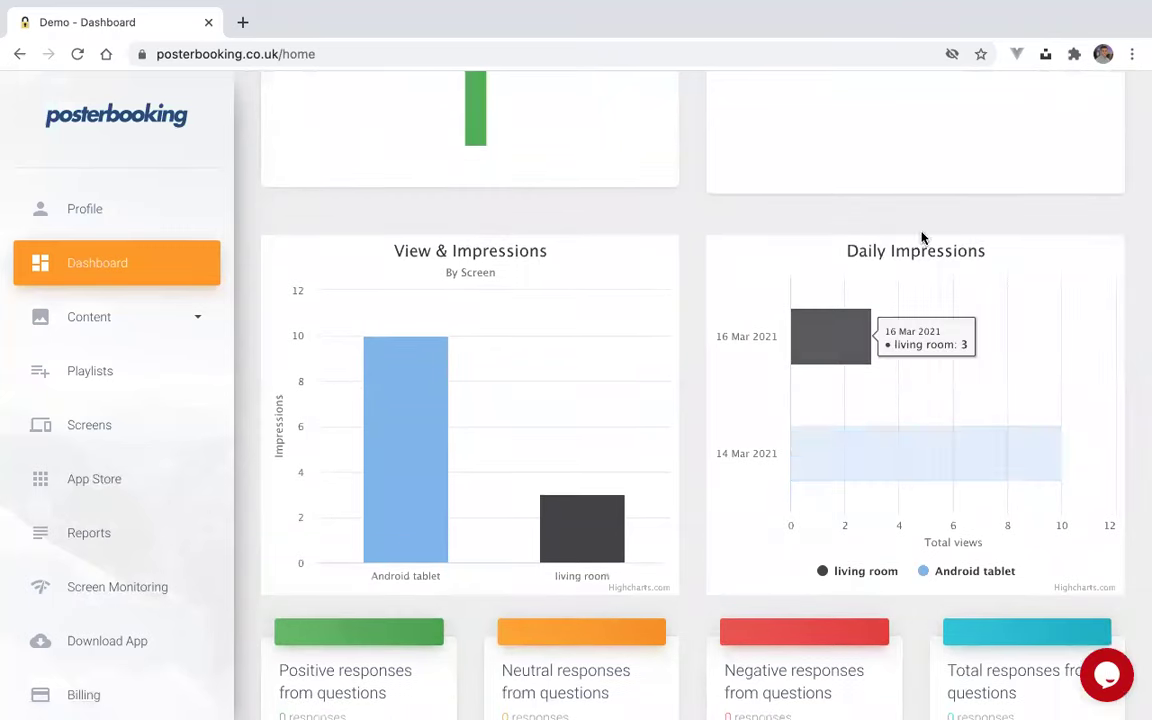
mouse_move(850, 349)
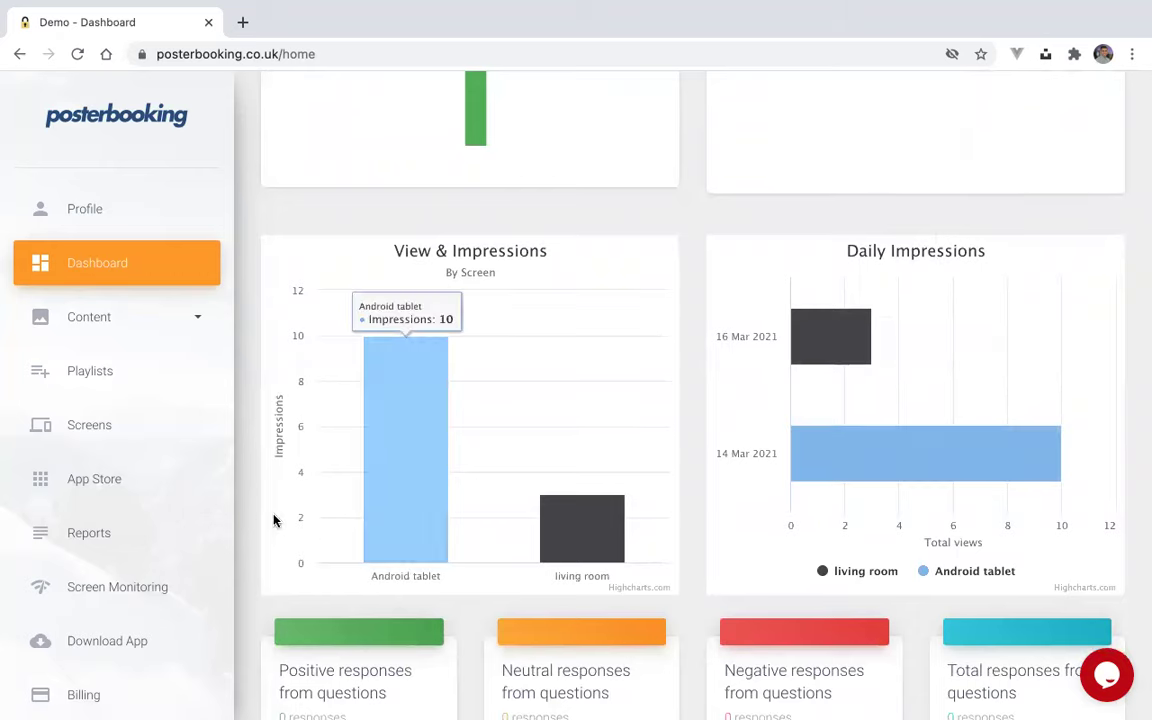
left_click(149, 538)
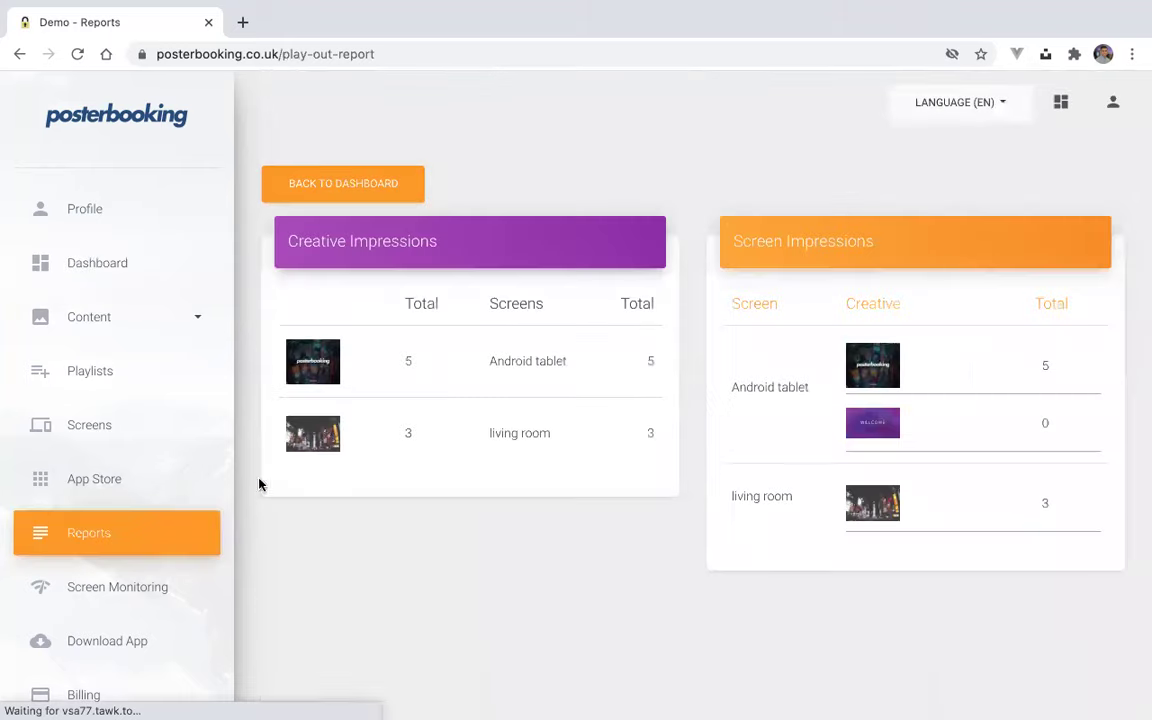
- Show the city-night image's Creative Statistics: 3 total impressions, all on the living room screen
left_click(310, 444)
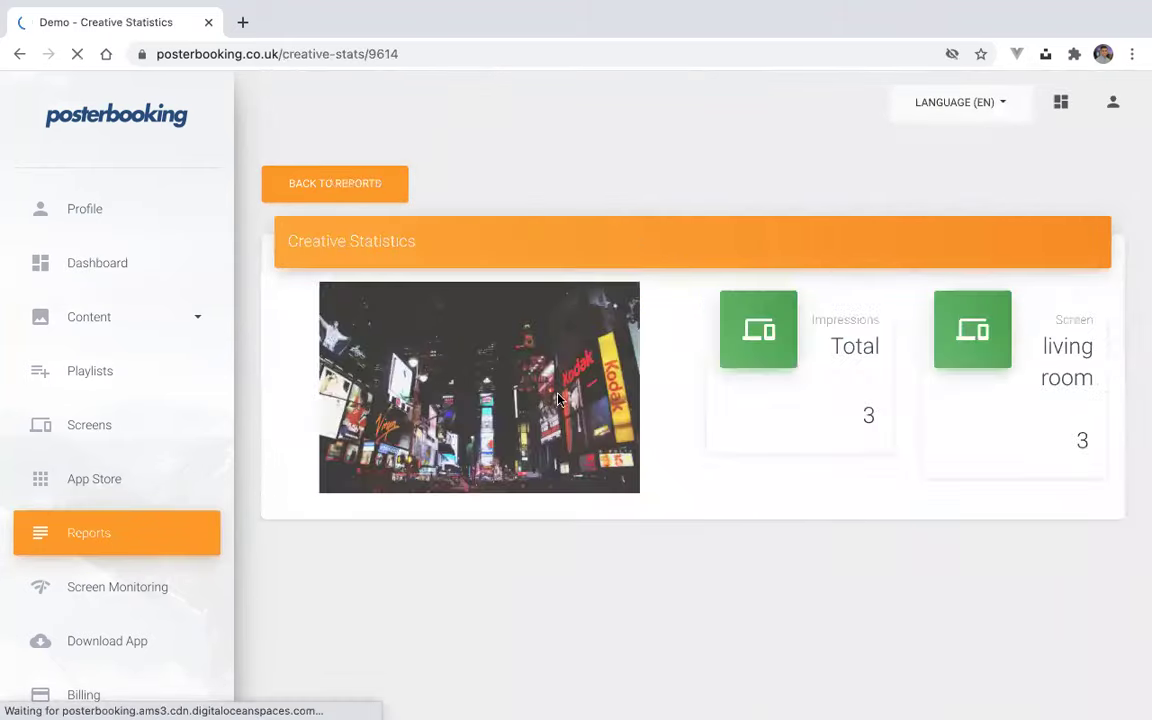